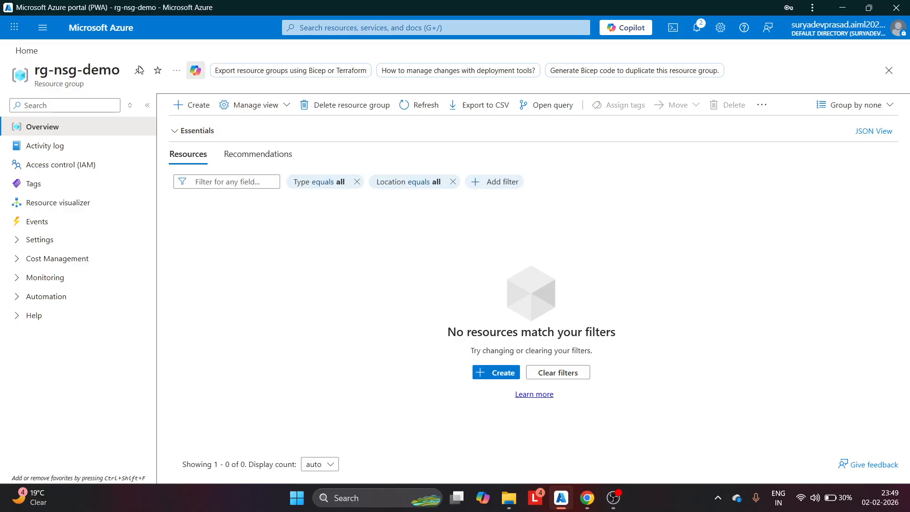
From the empty rg-nsg-demo overview, open the top search dropdown of recent services and resources
{"action": "left_click", "coordinate": [314, 27]}
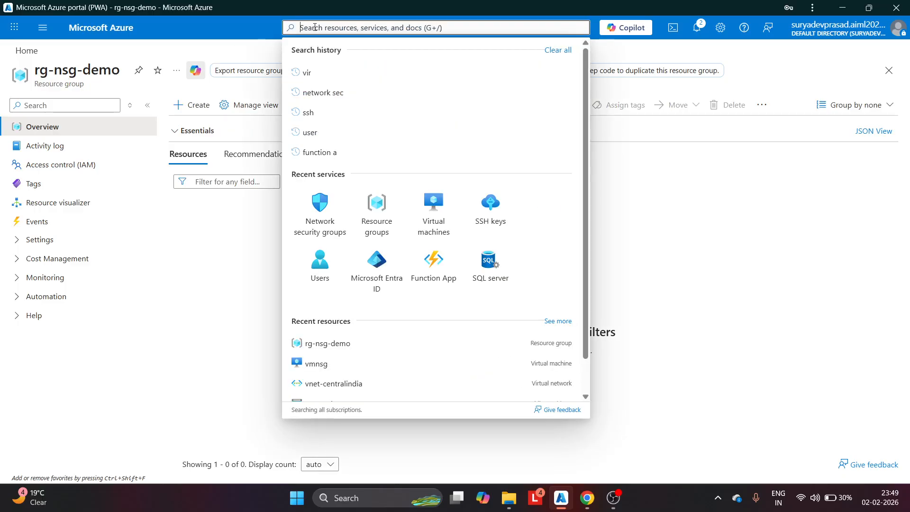
Create a network security group nsg-demo in rg-nsg-demo, Central India, and proceed to review
{"action": "left_click", "coordinate": [319, 204]}
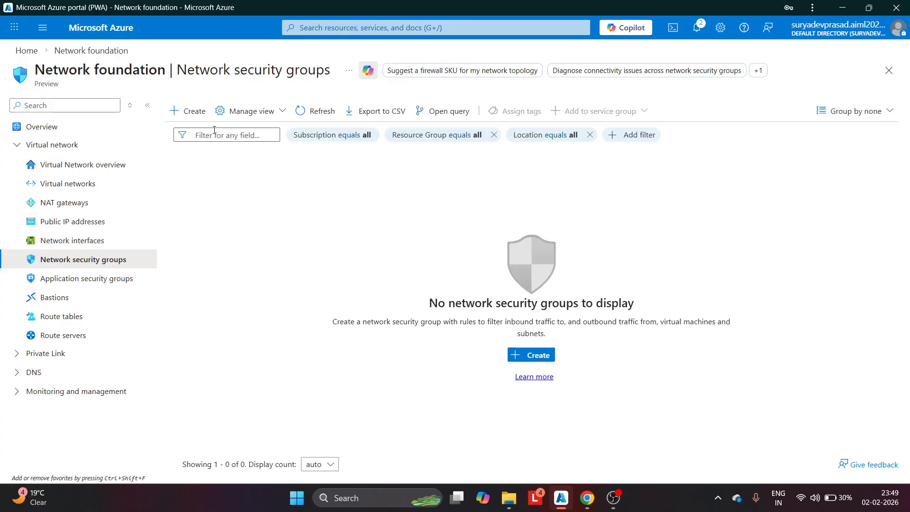
{"action": "left_click", "coordinate": [190, 112]}
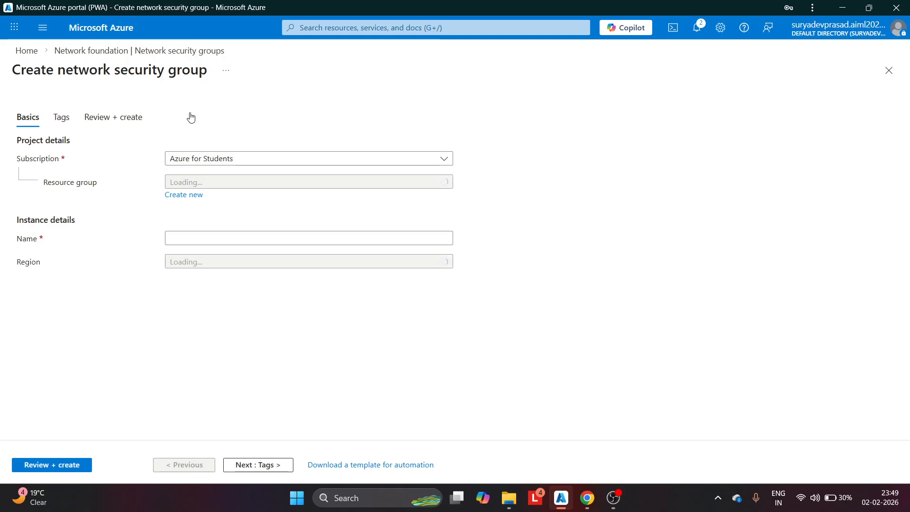
{"action": "left_click", "coordinate": [270, 185]}
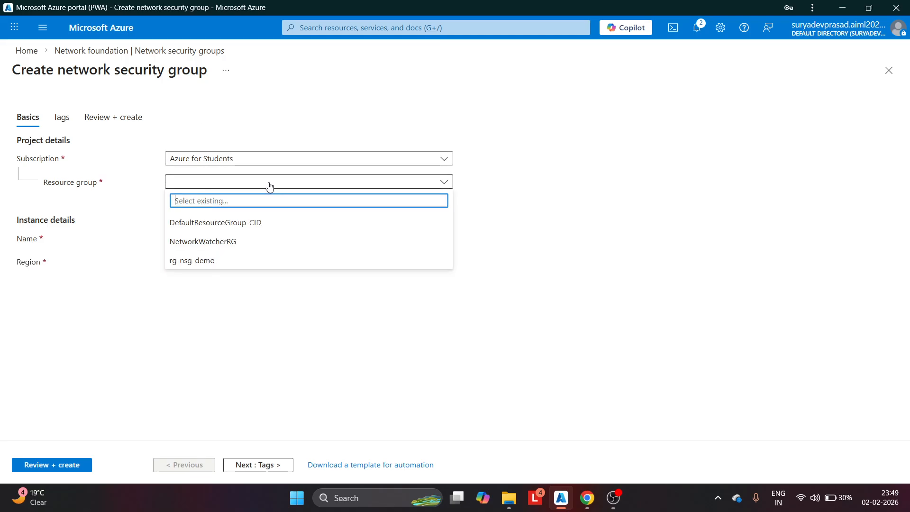
{"action": "left_click", "coordinate": [206, 260]}
{"action": "left_click", "coordinate": [205, 237]}
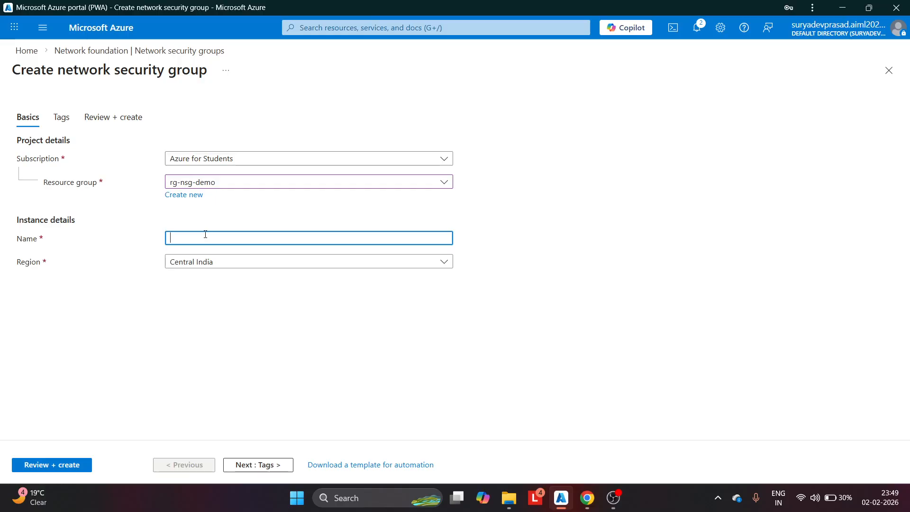
{"action": "type", "text": "nsg-demo"}
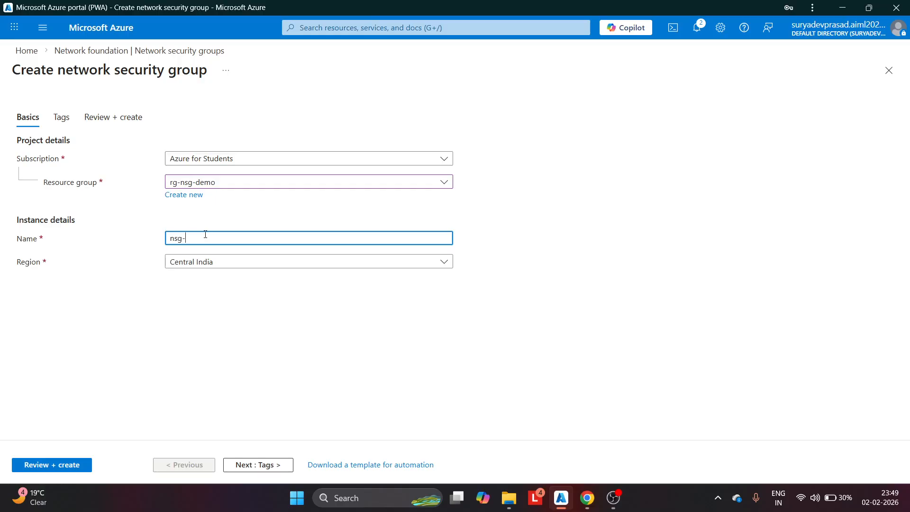
{"action": "left_click", "coordinate": [182, 303]}
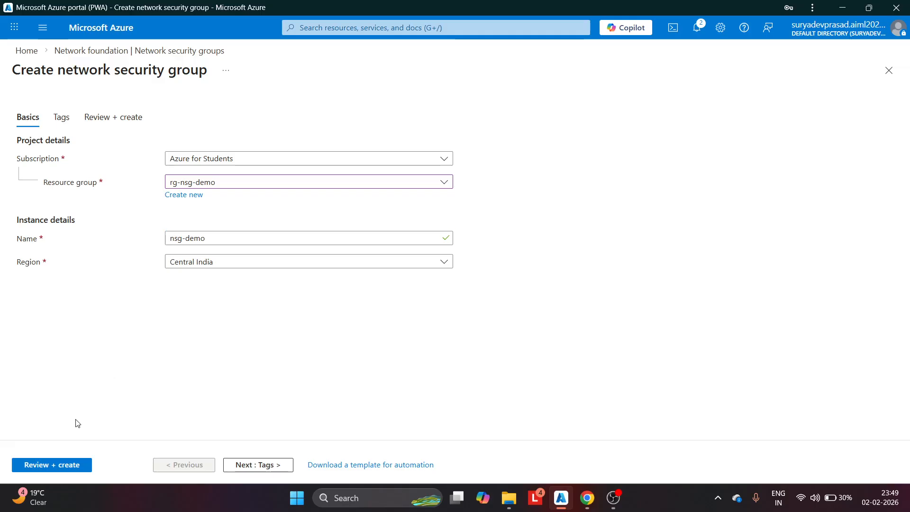
{"action": "left_click", "coordinate": [52, 465]}
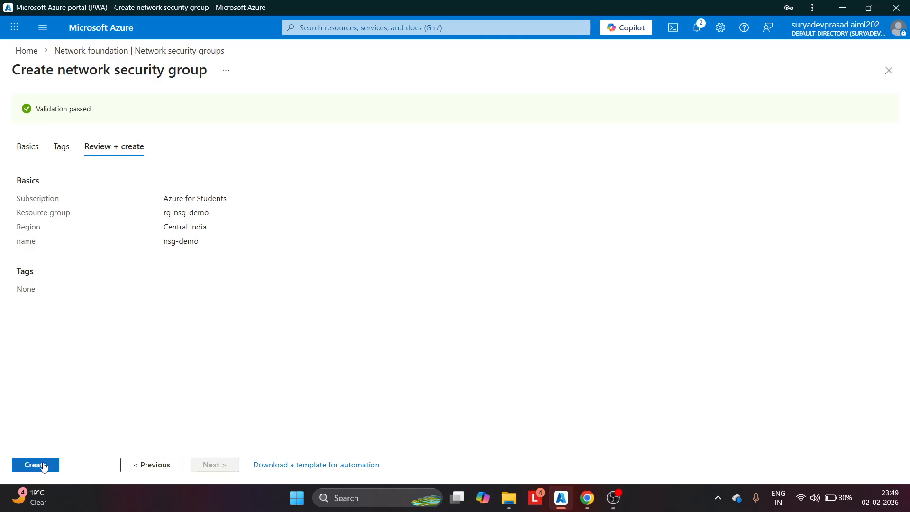
Deploy nsg-demo and open it, showing only the six default rules
{"action": "left_click", "coordinate": [44, 465]}
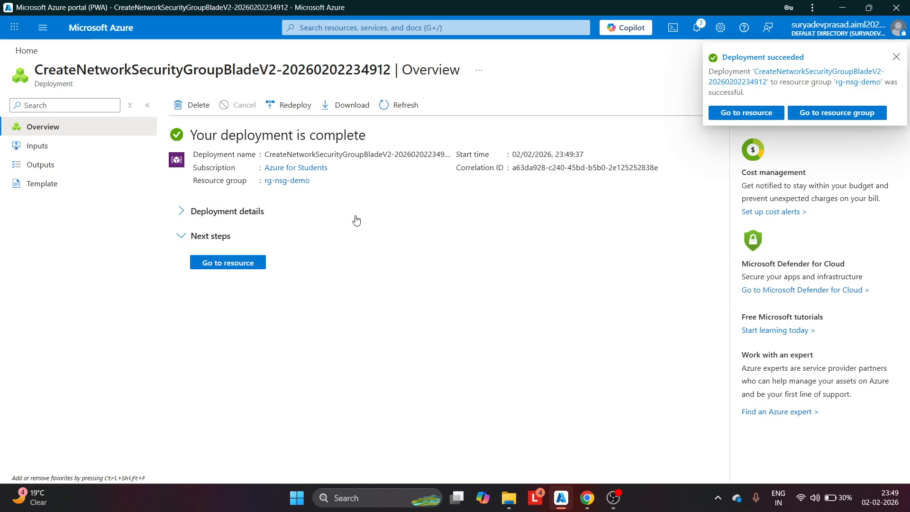
{"action": "left_click", "coordinate": [239, 264]}
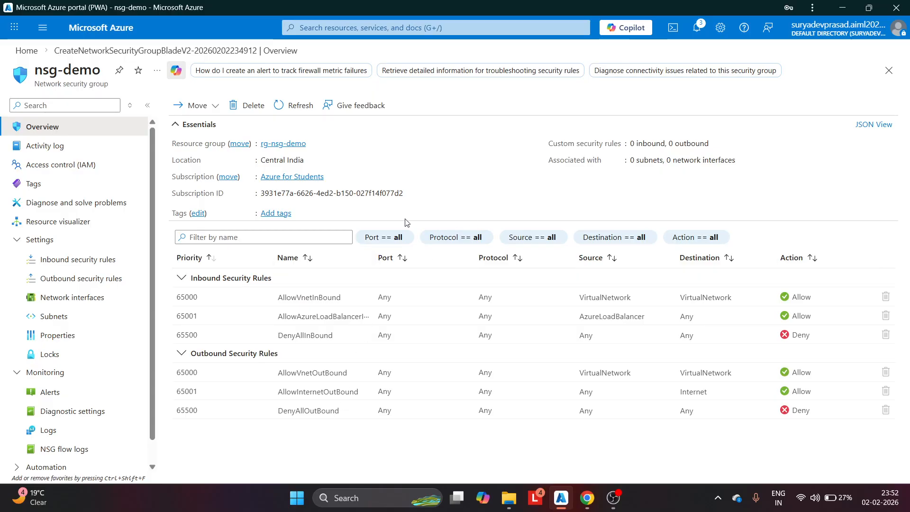
Show nsg-demo's Inbound security rules page with its three default rules
{"action": "left_click", "coordinate": [84, 260]}
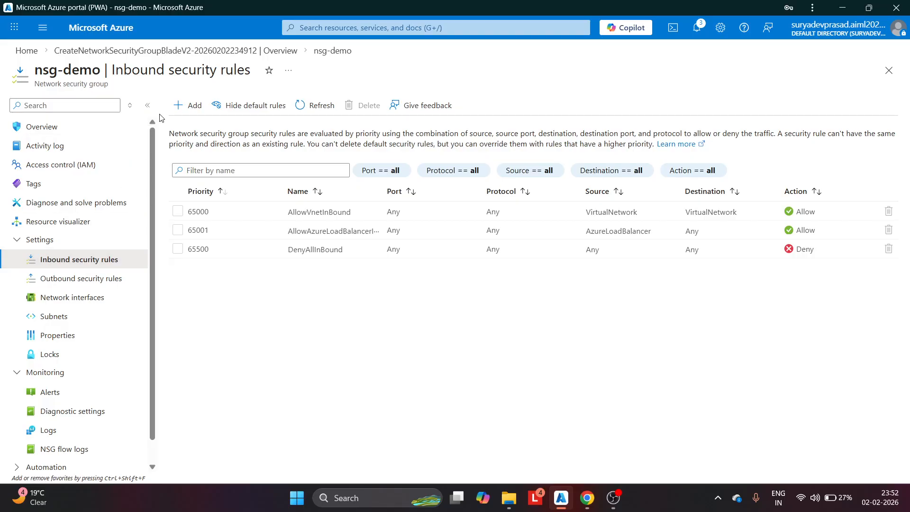
Add inbound rule AllowMyIp: source My IP address, any destination, SSH on TCP 22, priority 100
{"action": "left_click", "coordinate": [180, 108]}
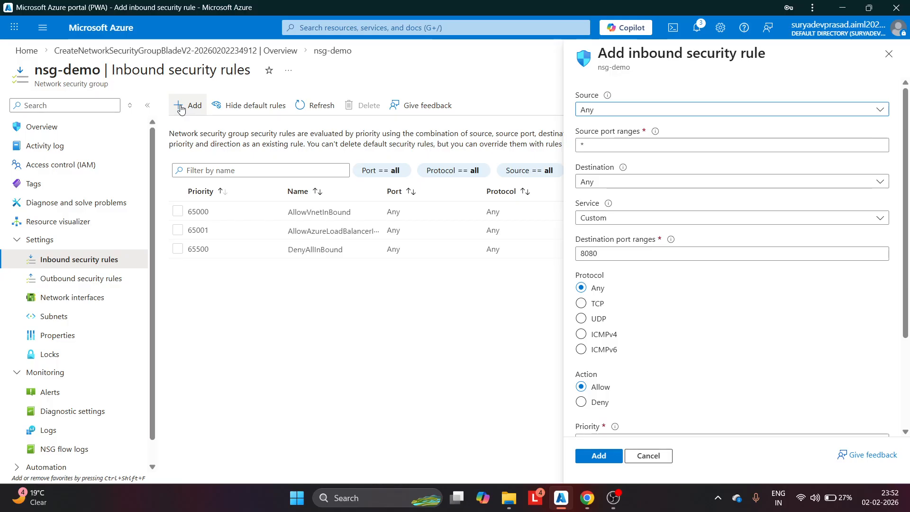
{"action": "left_click", "coordinate": [661, 112]}
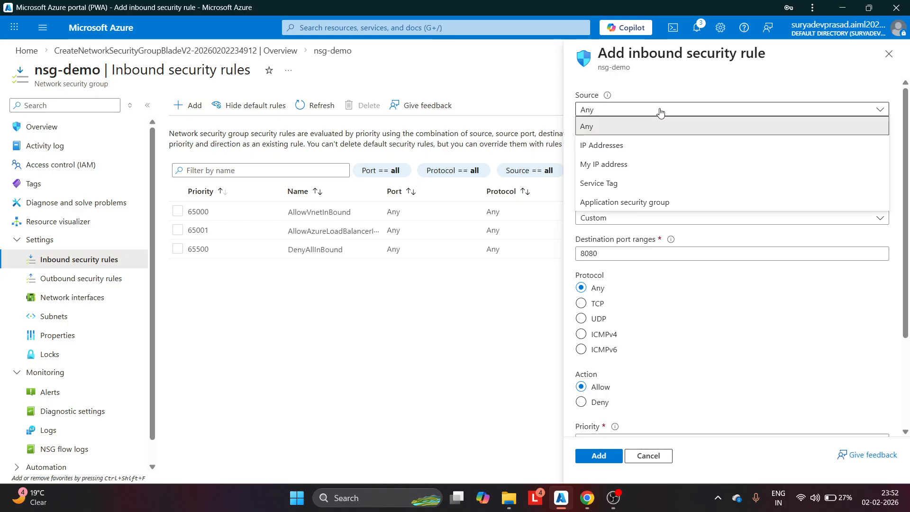
{"action": "left_click", "coordinate": [630, 164]}
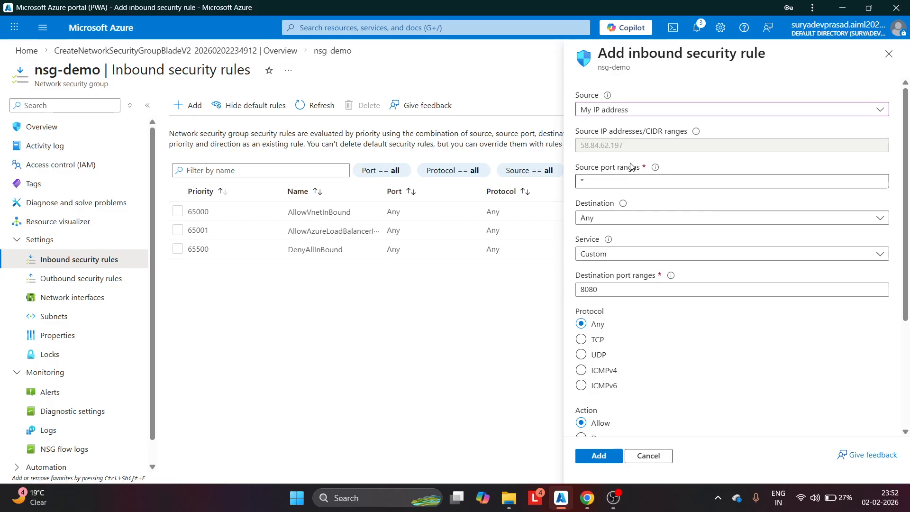
{"action": "left_click", "coordinate": [614, 219]}
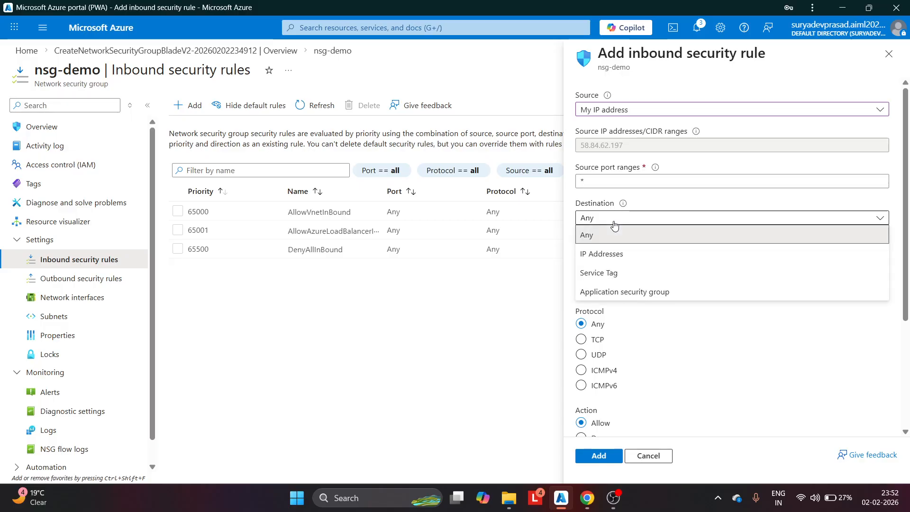
{"action": "left_click", "coordinate": [614, 227]}
{"action": "left_click", "coordinate": [619, 255]}
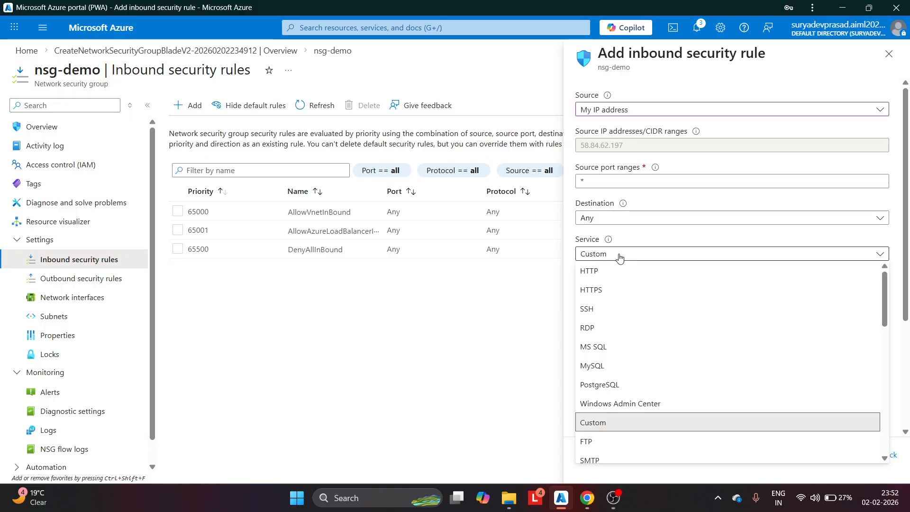
{"action": "left_click", "coordinate": [601, 308]}
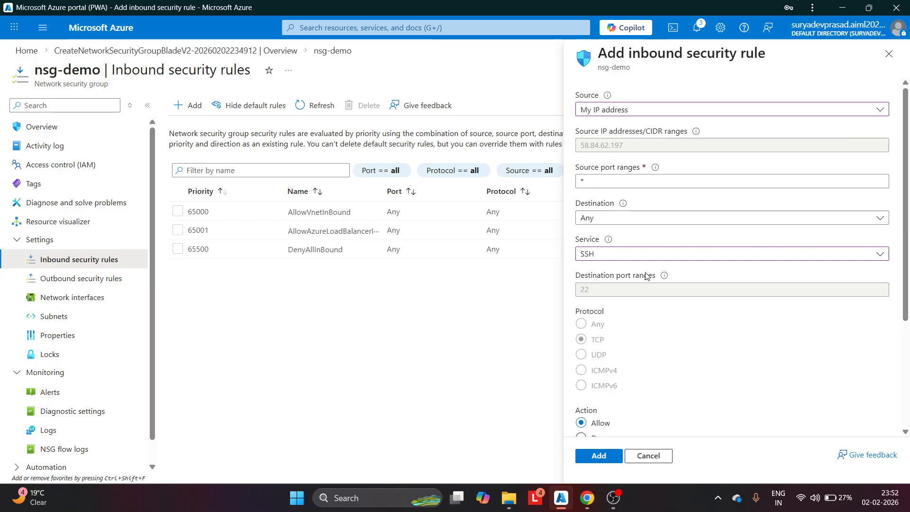
{"action": "scroll", "coordinate": [647, 276], "scroll_direction": "down", "scroll_amount": 3}
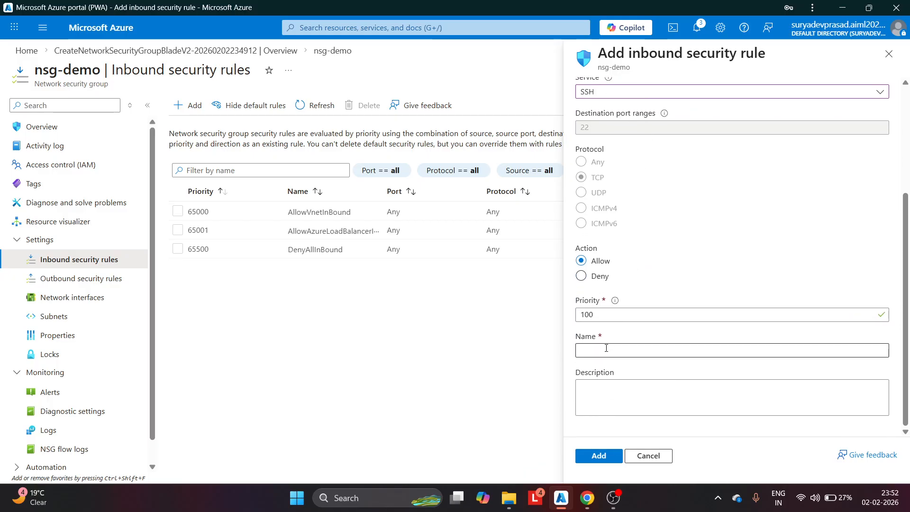
{"action": "left_click", "coordinate": [606, 349]}
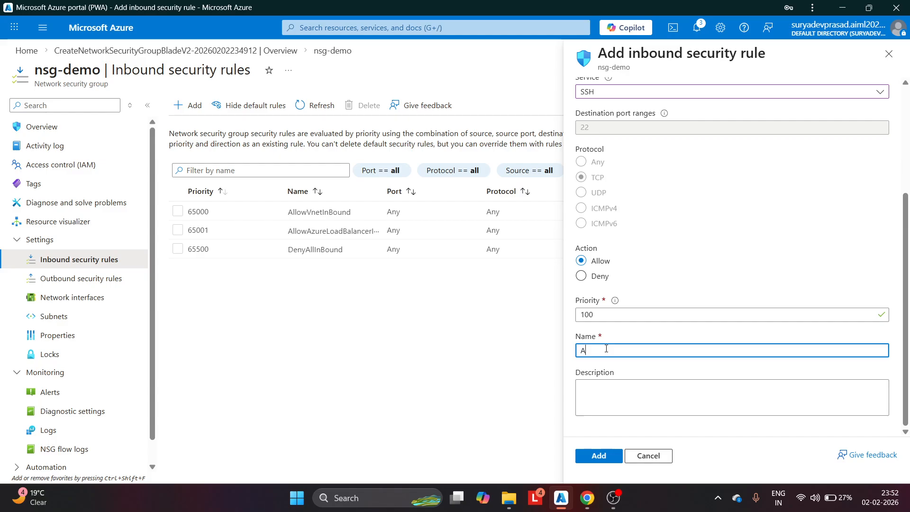
{"action": "type", "text": "AllowMyIp"}
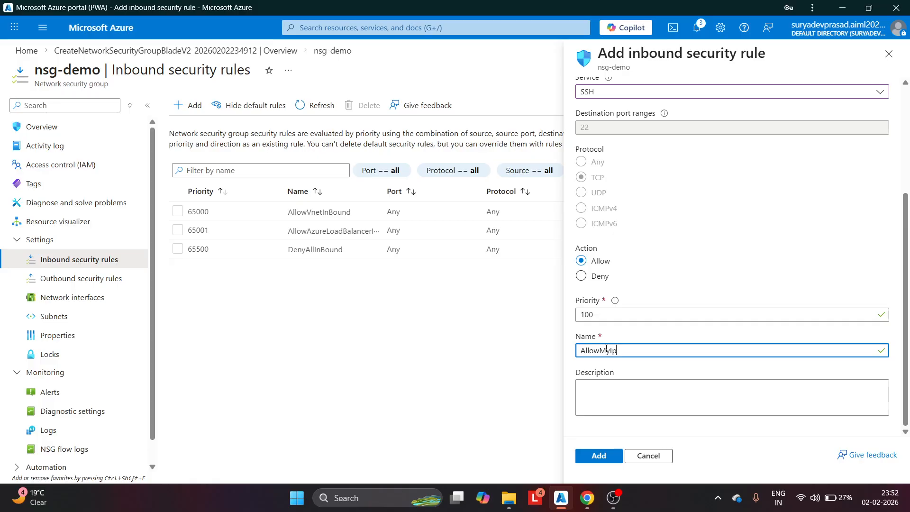
{"action": "left_click", "coordinate": [609, 458]}
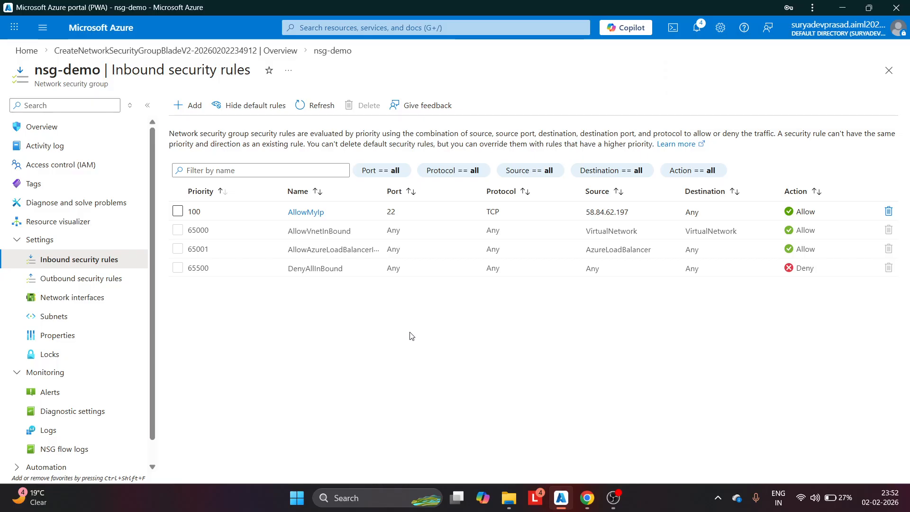
Start creating a new virtual machine from the Virtual machines list
{"action": "left_click", "coordinate": [28, 51]}
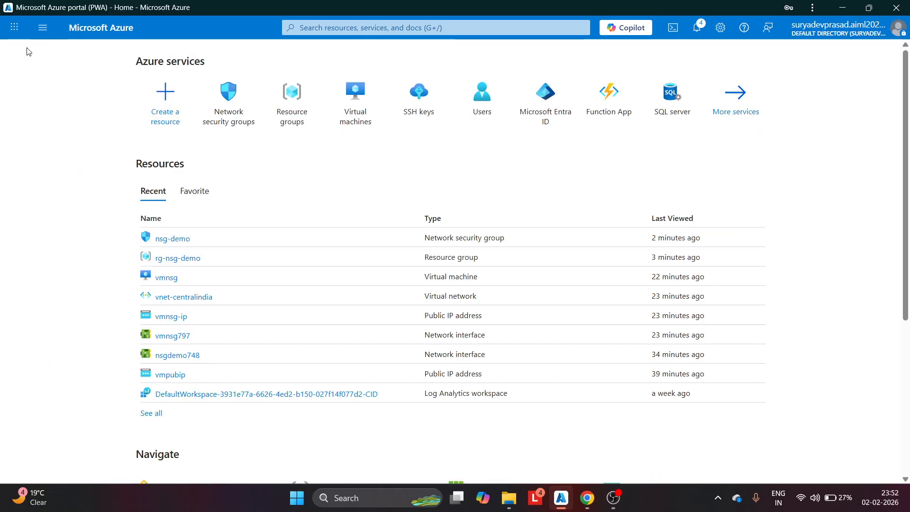
{"action": "left_click", "coordinate": [345, 107]}
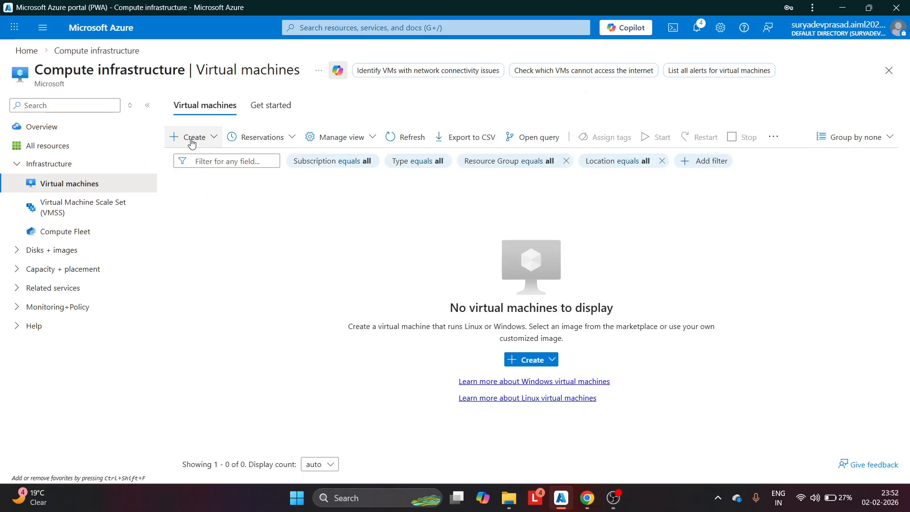
{"action": "left_click", "coordinate": [192, 140]}
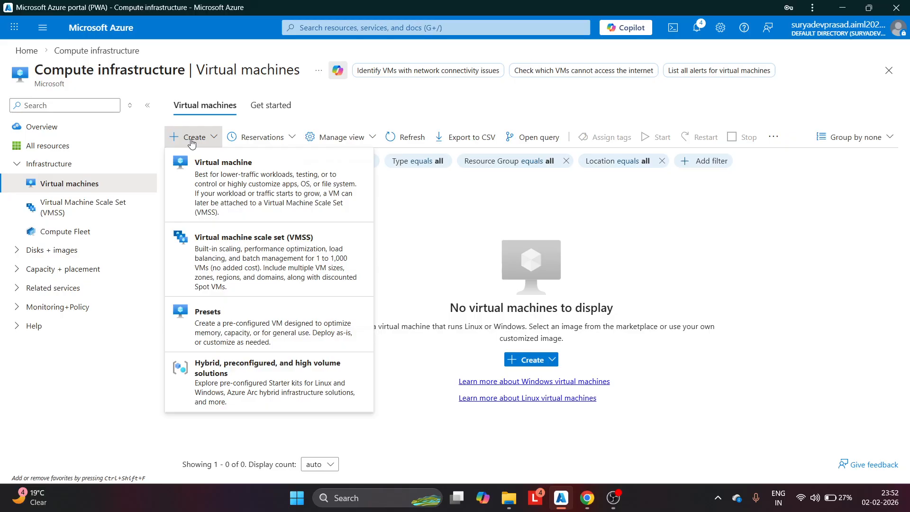
{"action": "left_click", "coordinate": [216, 177]}
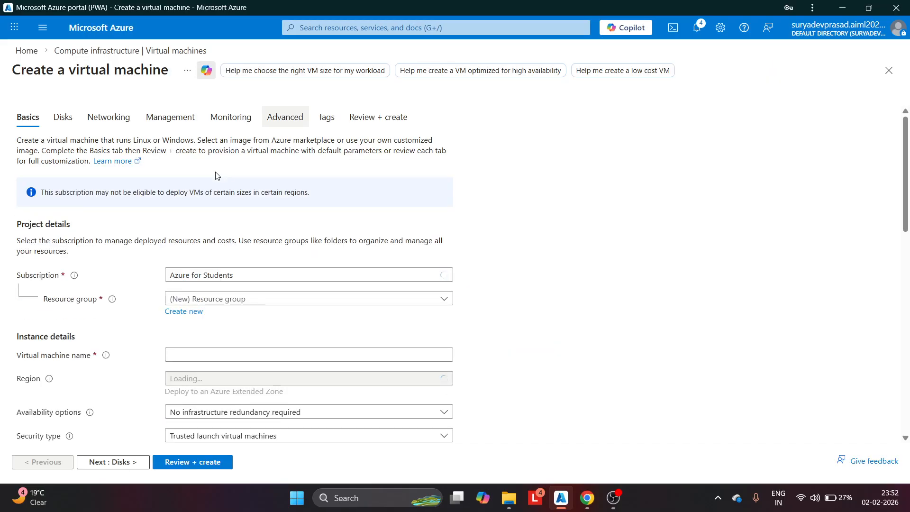
Place the VM in rg-nsg-demo, name it nsgdemo, with no infrastructure redundancy required
{"action": "scroll", "coordinate": [217, 175], "scroll_direction": "down", "scroll_amount": 3}
{"action": "left_click", "coordinate": [347, 188]}
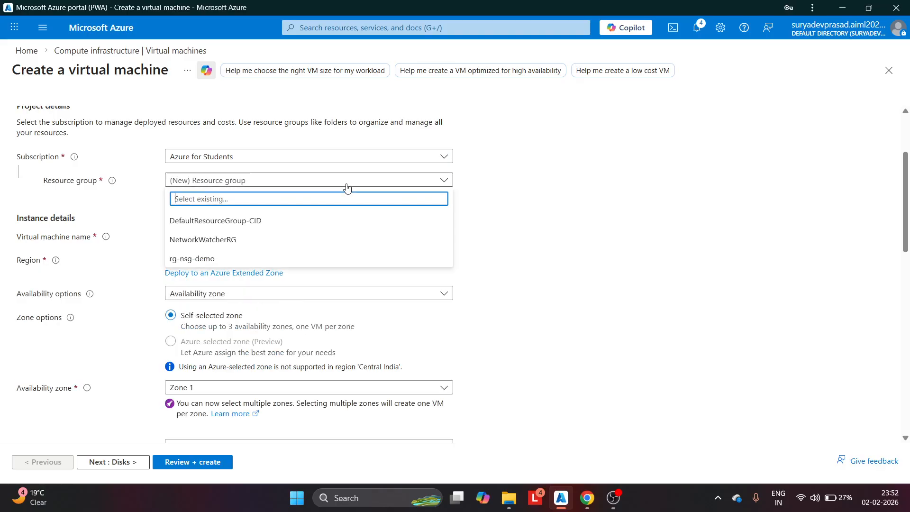
{"action": "left_click", "coordinate": [204, 259]}
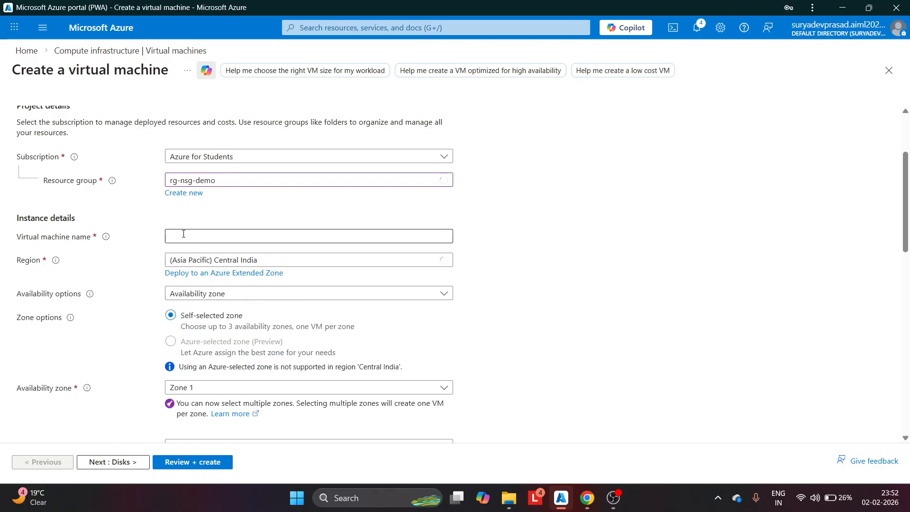
{"action": "left_click", "coordinate": [184, 234]}
{"action": "type", "text": "nsg"}
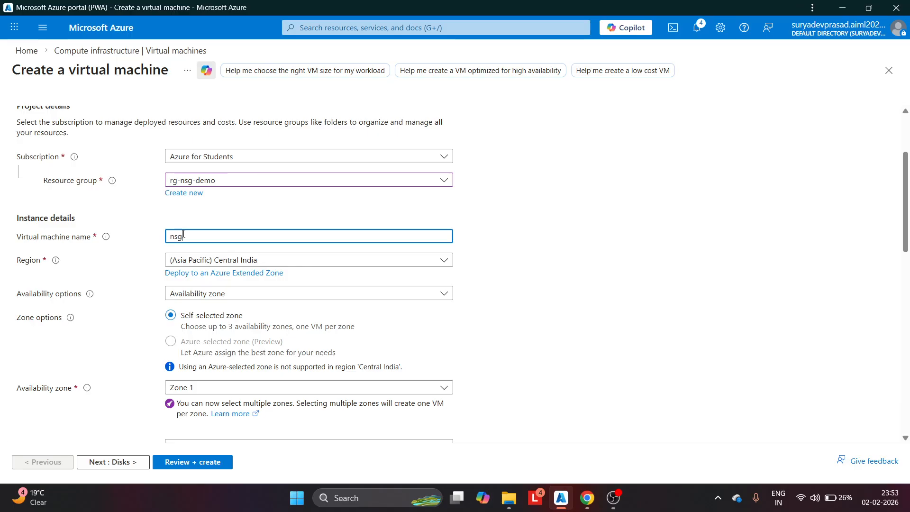
{"action": "type", "text": "demo"}
{"action": "left_click", "coordinate": [229, 214]}
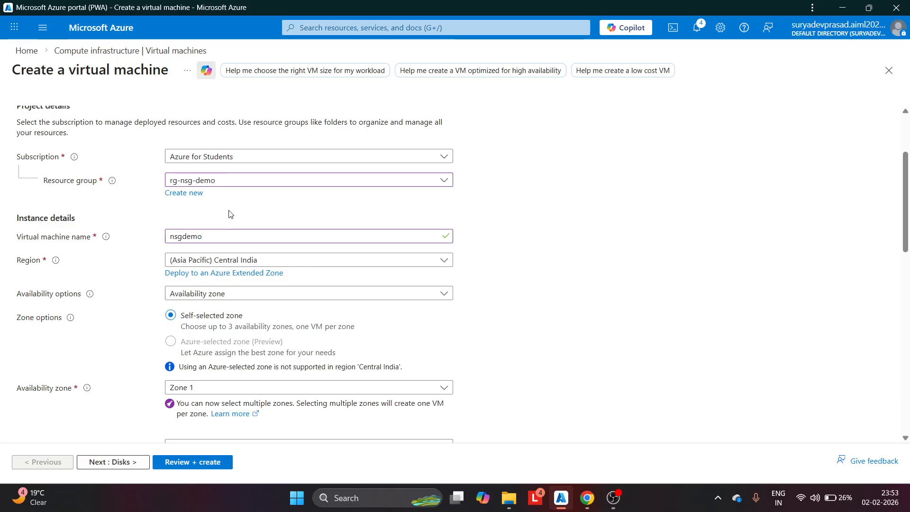
{"action": "scroll", "coordinate": [229, 214], "scroll_direction": "down", "scroll_amount": 2}
{"action": "left_click", "coordinate": [243, 176]}
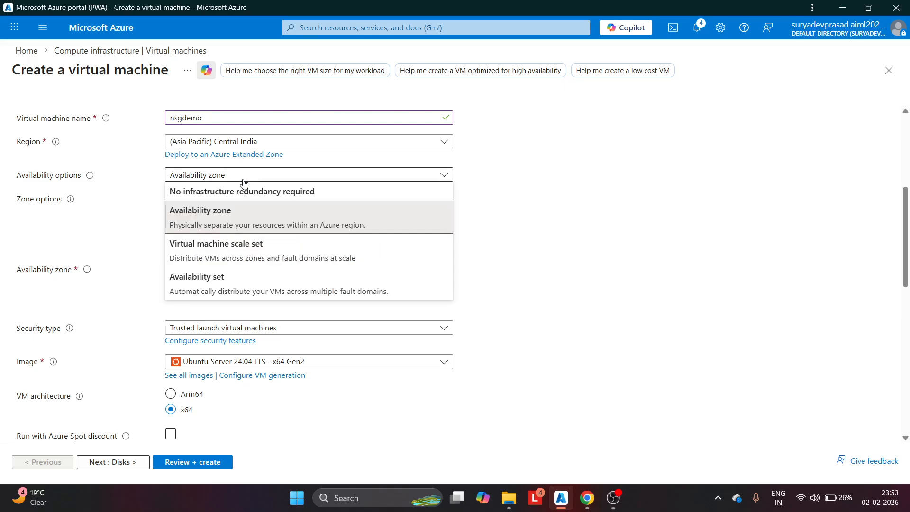
{"action": "left_click", "coordinate": [223, 192]}
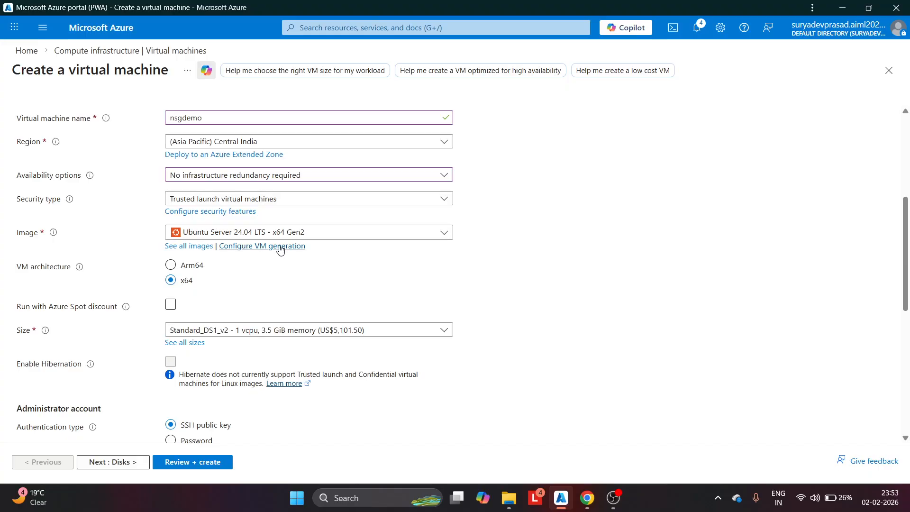
Use password authentication with admin username azureuser, enter and confirm the password, then go to Disks
{"action": "scroll", "coordinate": [280, 250], "scroll_direction": "down", "scroll_amount": 5}
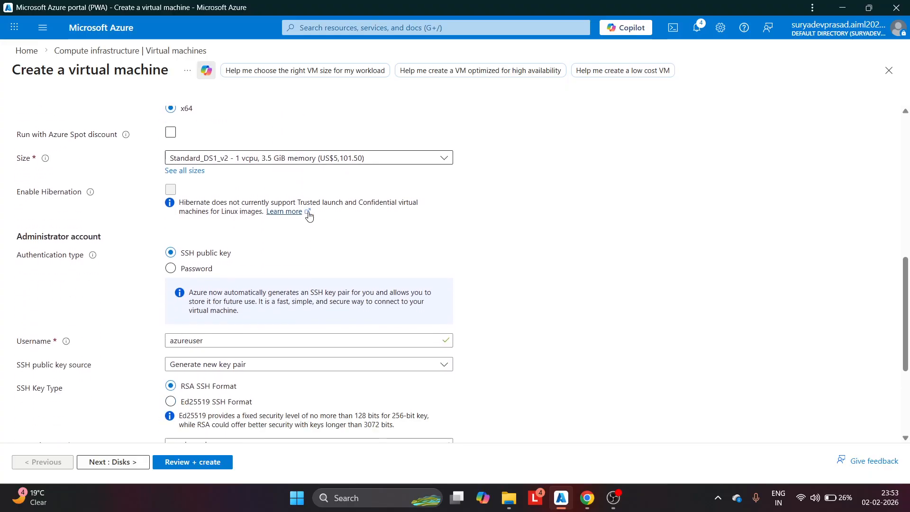
{"action": "left_click", "coordinate": [171, 204]}
{"action": "left_click", "coordinate": [194, 231]}
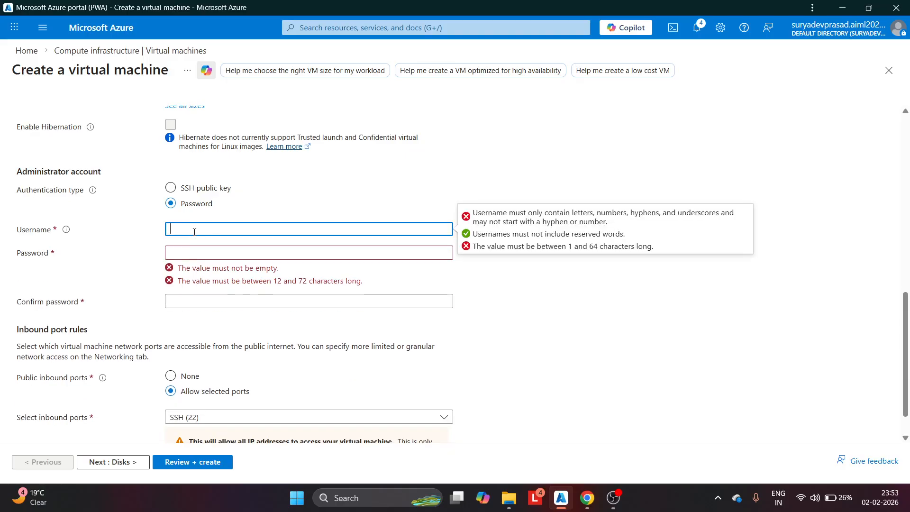
{"action": "type", "text": "azureuser"}
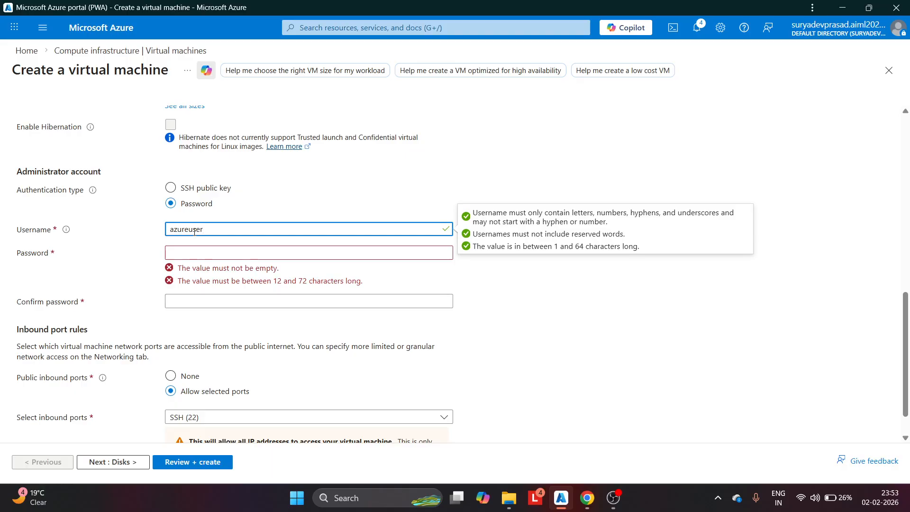
{"action": "left_click", "coordinate": [191, 248]}
{"action": "type", "text": "Azure"}
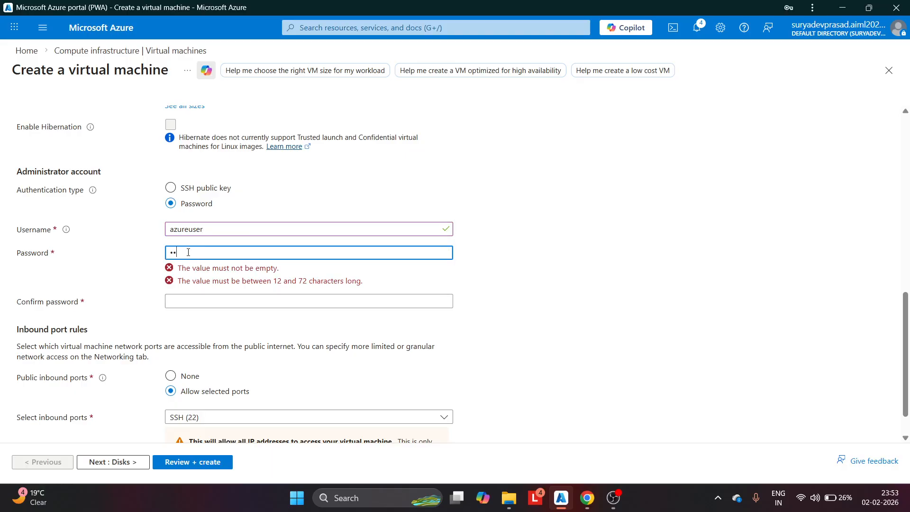
{"action": "type", "text": "••••••••"}
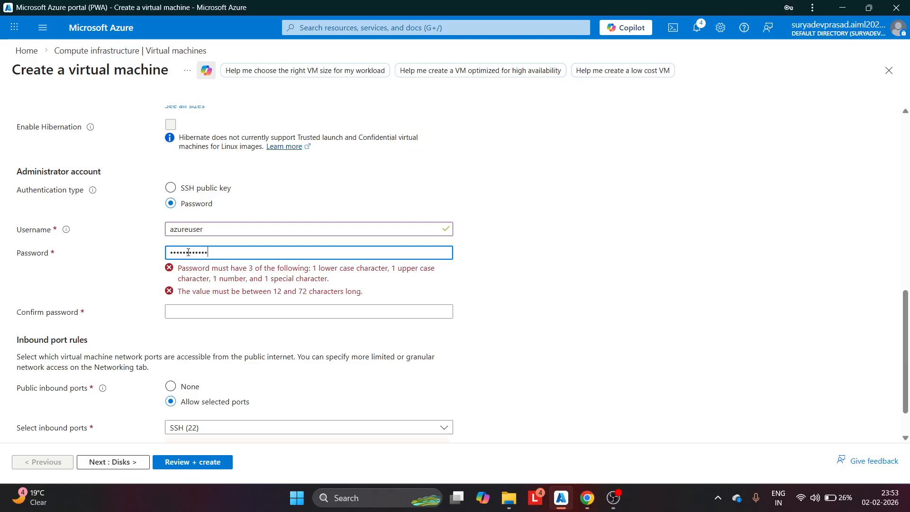
{"action": "left_click", "coordinate": [188, 278]}
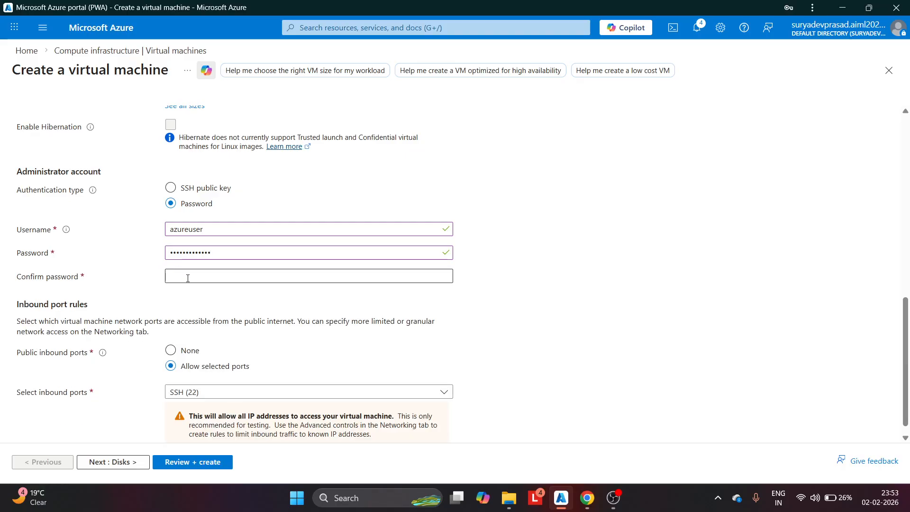
{"action": "type", "text": "••••••••"}
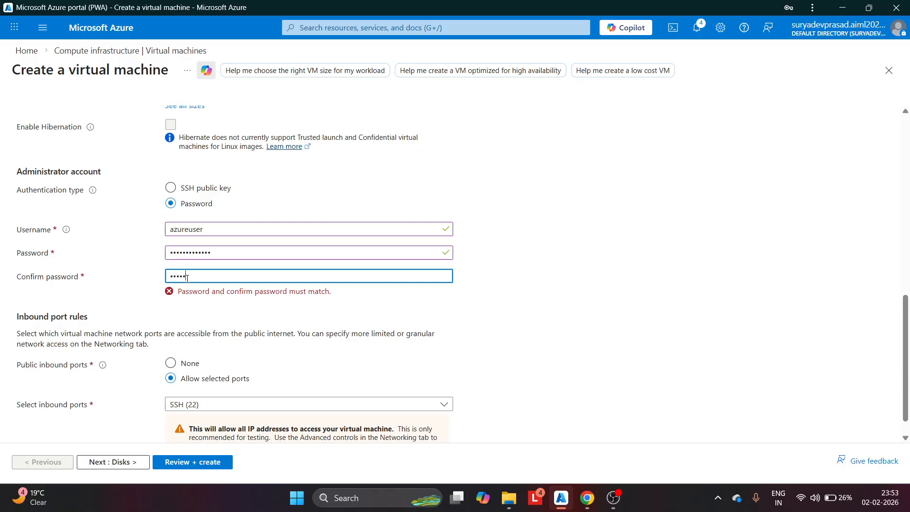
{"action": "type", "text": "•••••"}
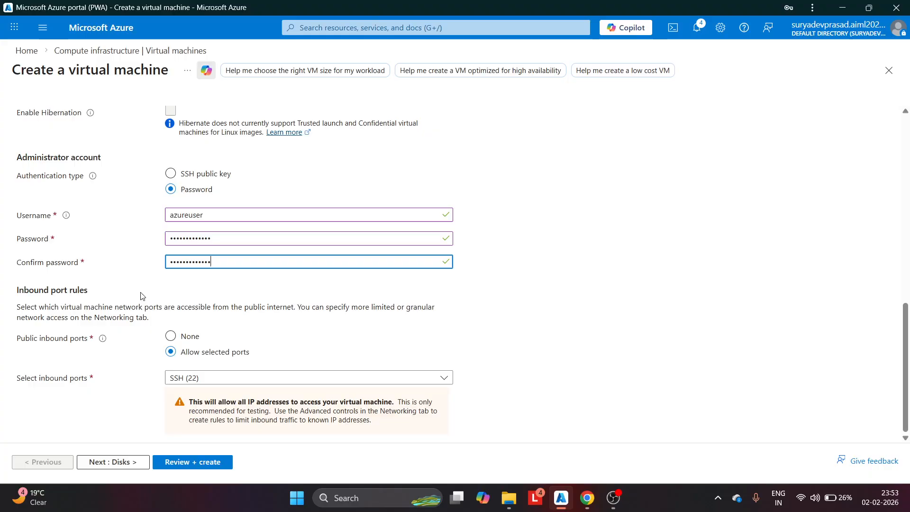
{"action": "left_click", "coordinate": [121, 462]}
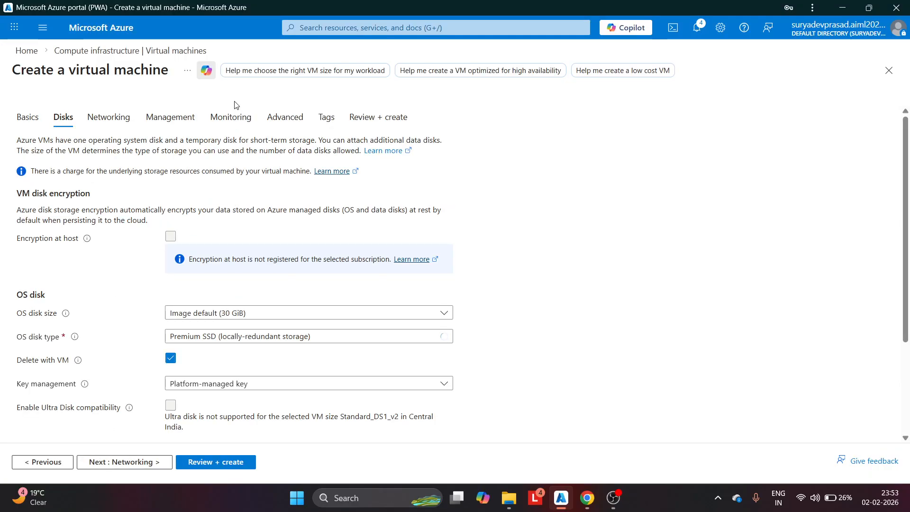
On the Networking step, set the NIC security group to None and add new public IP nsgdemo-ip
{"action": "scroll", "coordinate": [163, 244], "scroll_direction": "down", "scroll_amount": 3}
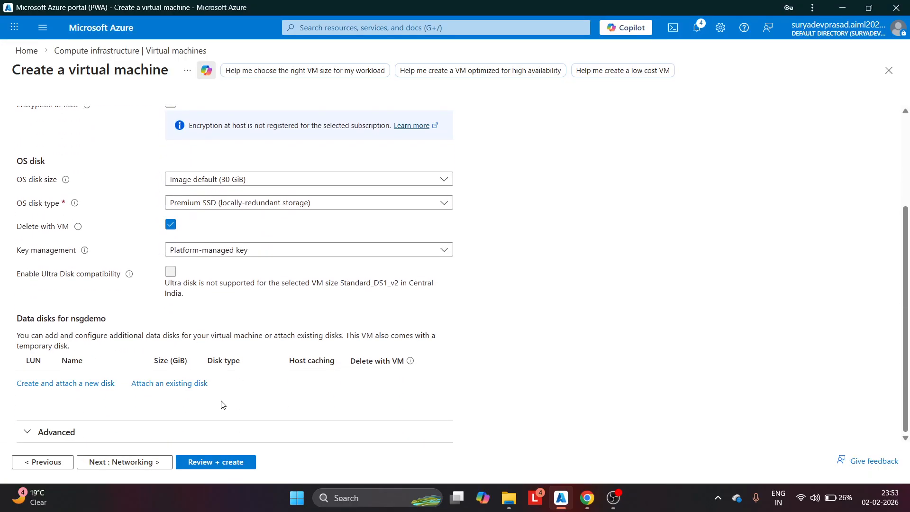
{"action": "left_click", "coordinate": [124, 461]}
{"action": "scroll", "coordinate": [230, 237], "scroll_direction": "down", "scroll_amount": 3}
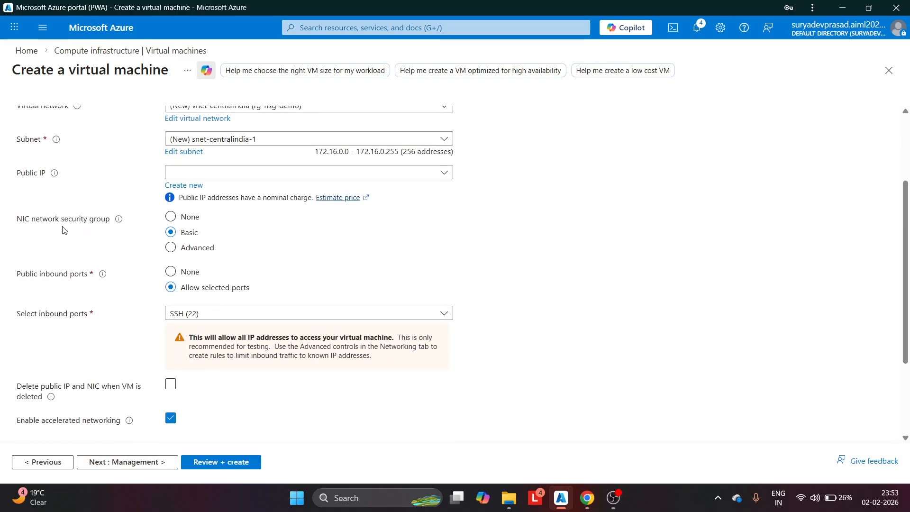
{"action": "left_click", "coordinate": [171, 218]}
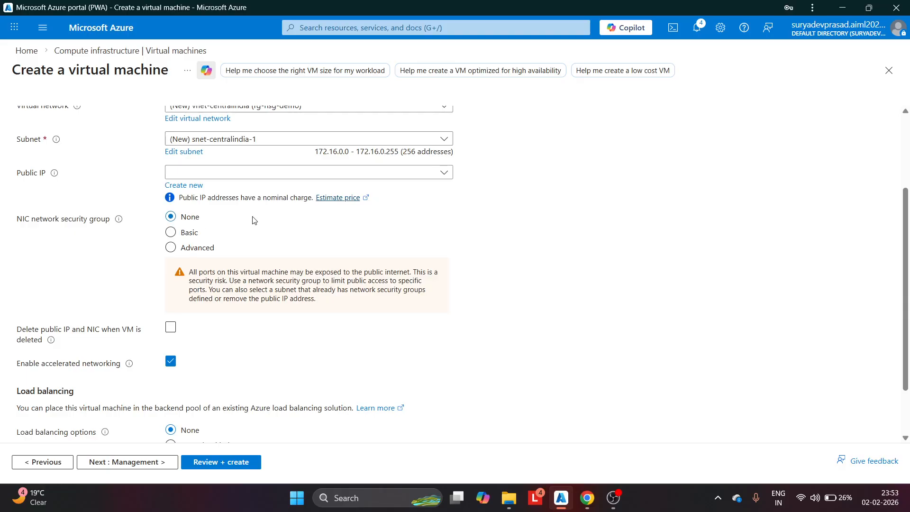
{"action": "scroll", "coordinate": [255, 219], "scroll_direction": "down", "scroll_amount": 2}
{"action": "scroll", "coordinate": [255, 220], "scroll_direction": "up", "scroll_amount": 5}
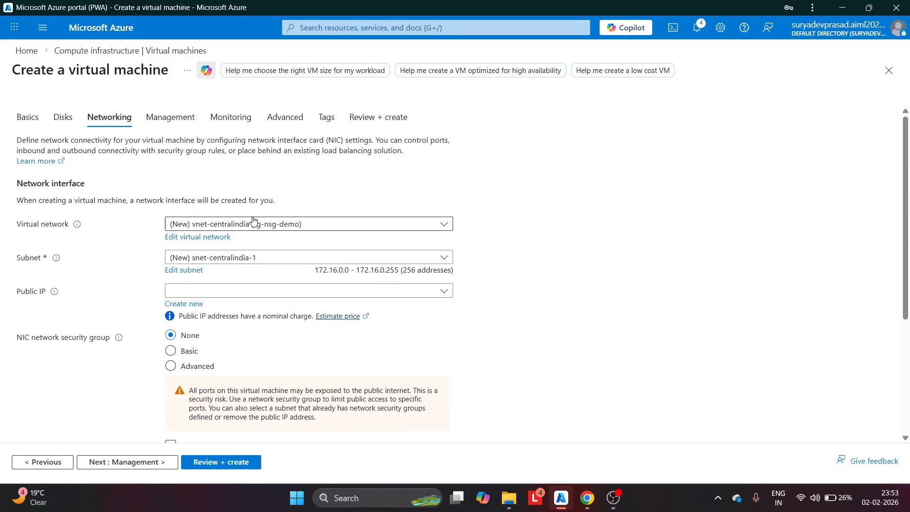
{"action": "scroll", "coordinate": [255, 220], "scroll_direction": "down", "scroll_amount": 1}
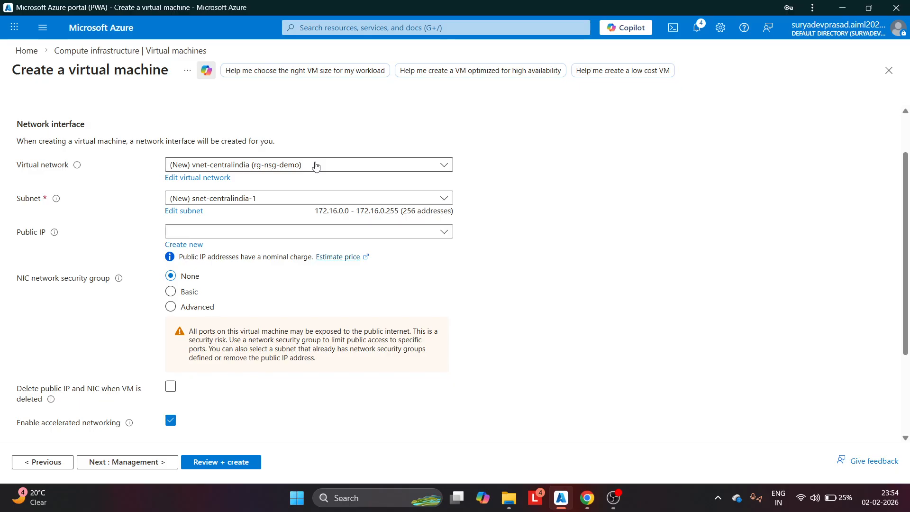
{"action": "left_click", "coordinate": [198, 245]}
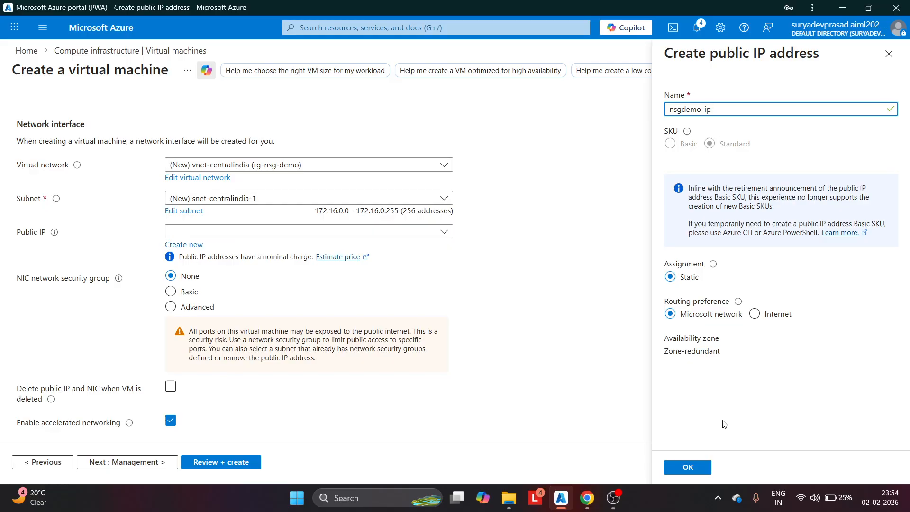
{"action": "left_click", "coordinate": [688, 467]}
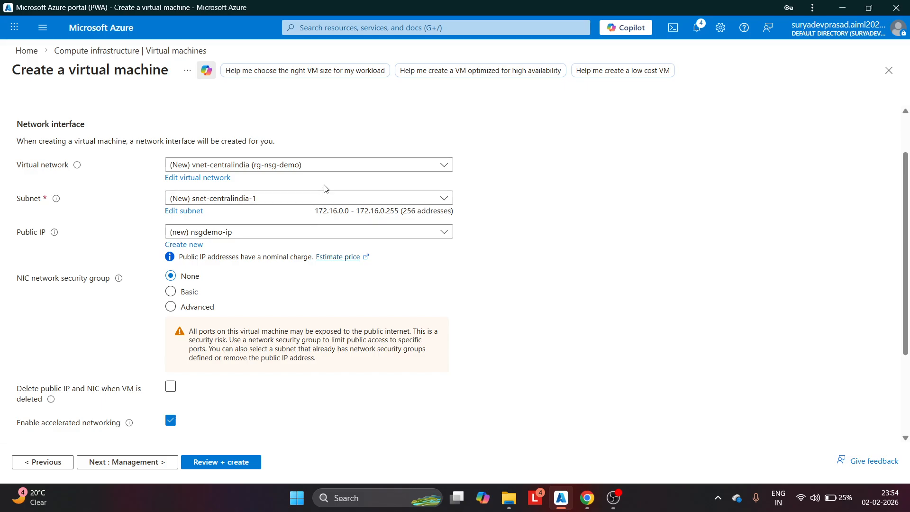
{"action": "scroll", "coordinate": [325, 189], "scroll_direction": "down", "scroll_amount": 3}
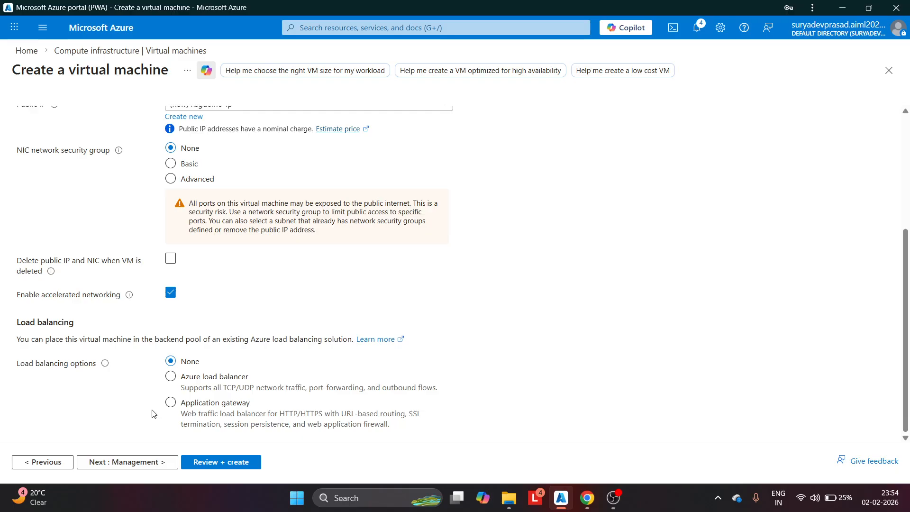
Validate the nsgdemo VM configuration and create it, waiting for the deployment to succeed
{"action": "left_click", "coordinate": [204, 466]}
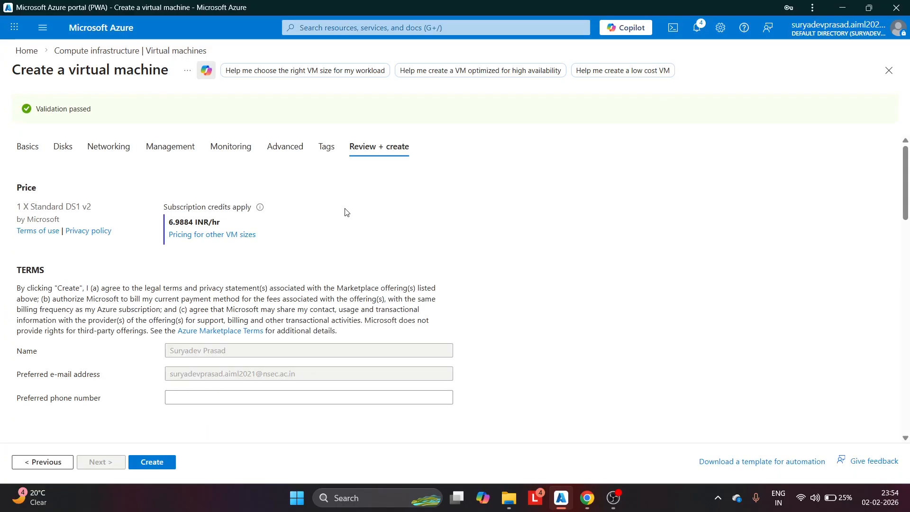
{"action": "scroll", "coordinate": [344, 211], "scroll_direction": "down", "scroll_amount": 10}
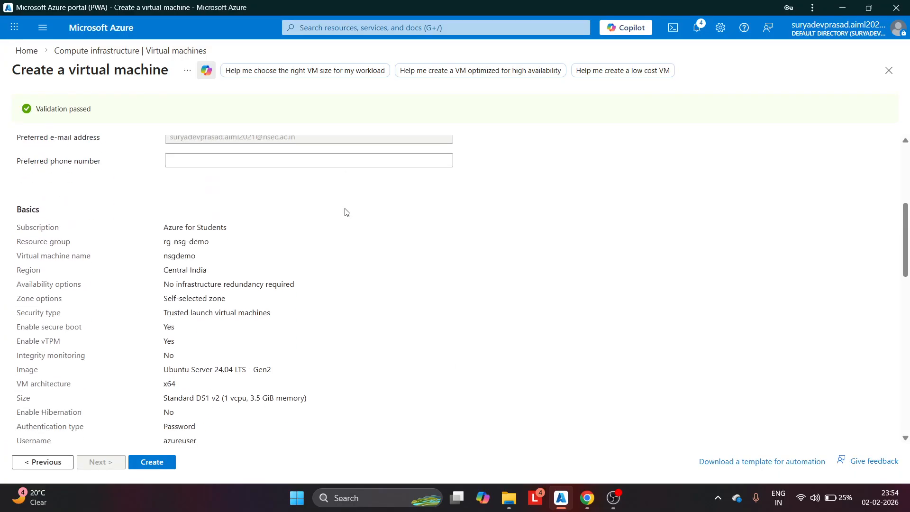
{"action": "left_click", "coordinate": [152, 462]}
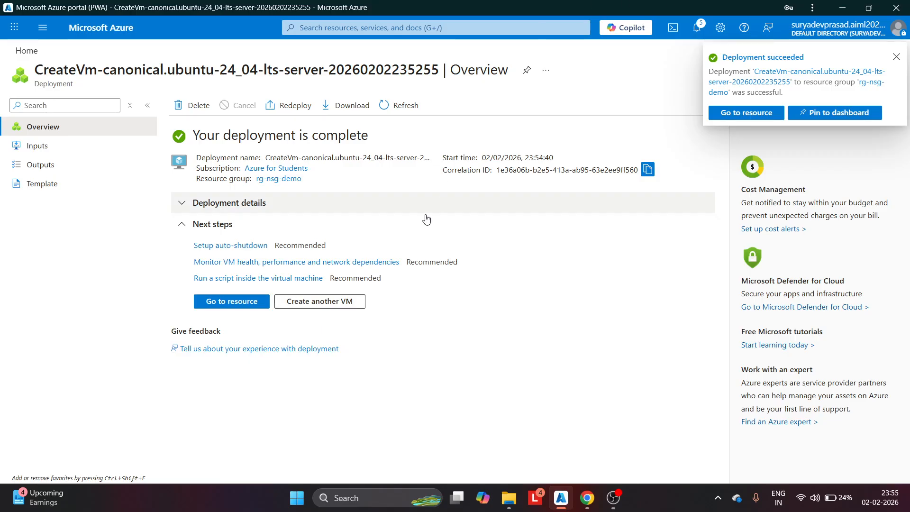
Check nsgdemo's network settings show no security group on its NIC, then go back Home
{"action": "left_click", "coordinate": [232, 302]}
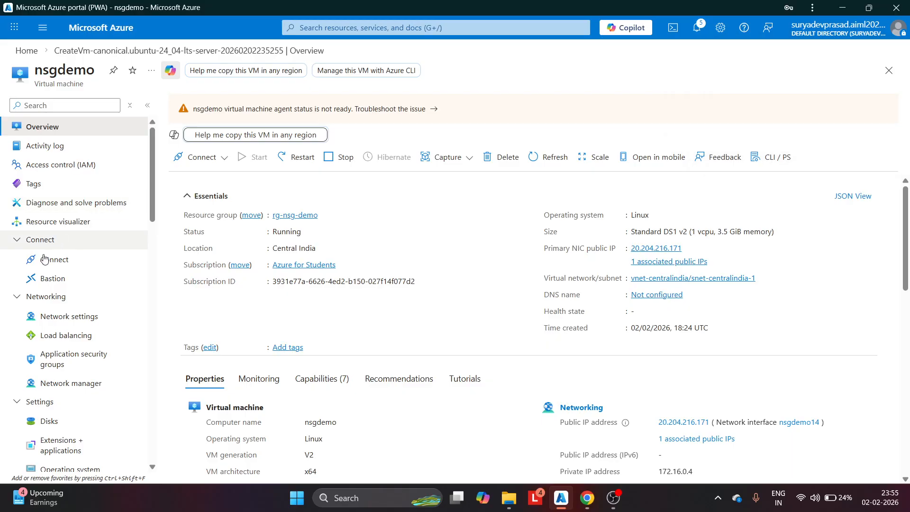
{"action": "left_click", "coordinate": [72, 321]}
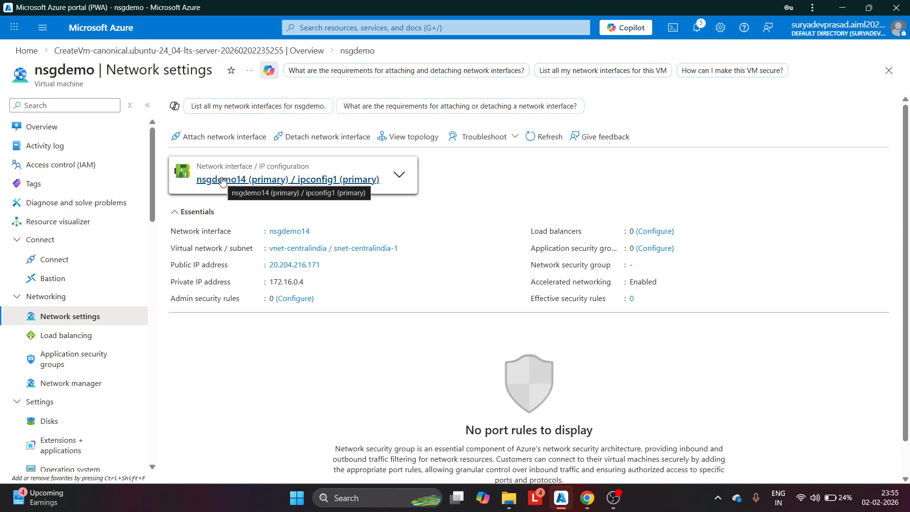
{"action": "left_click_drag", "start_coordinate": [530, 271], "coordinate": [634, 264]}
{"action": "left_click", "coordinate": [636, 262]}
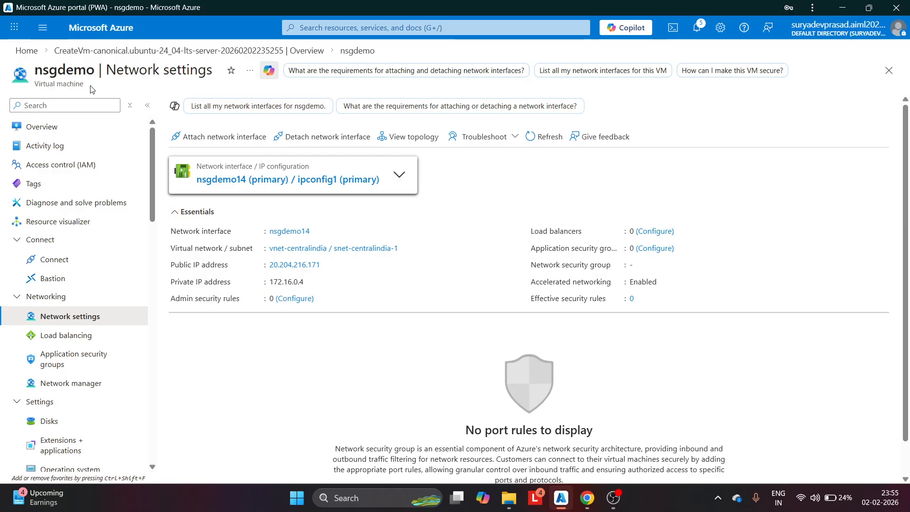
{"action": "left_click", "coordinate": [24, 52]}
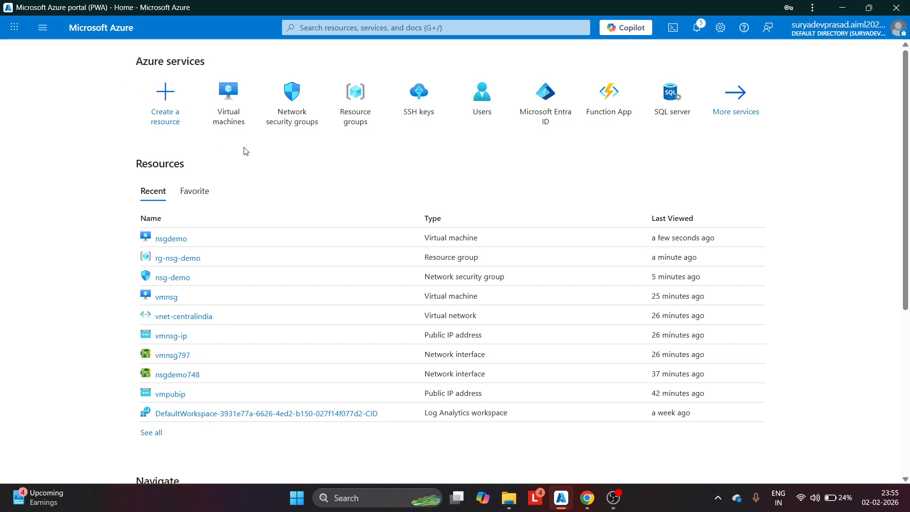
Associate network interface nsgdemo14 with nsg-demo from its Network interfaces page
{"action": "left_click", "coordinate": [198, 278]}
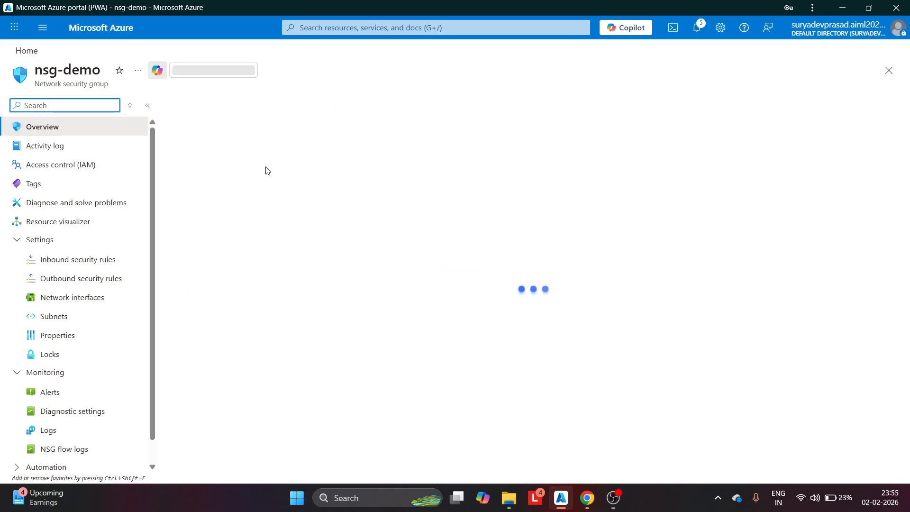
{"action": "left_click", "coordinate": [72, 297]}
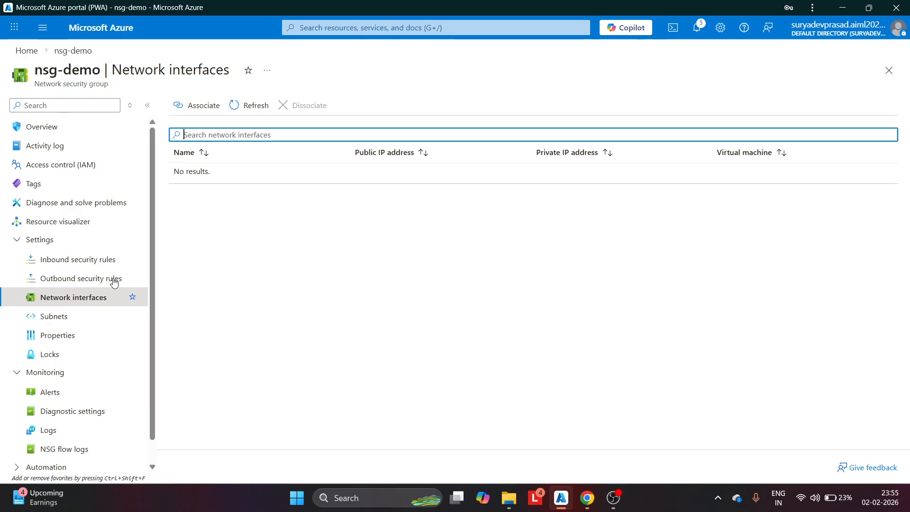
{"action": "left_click", "coordinate": [207, 110]}
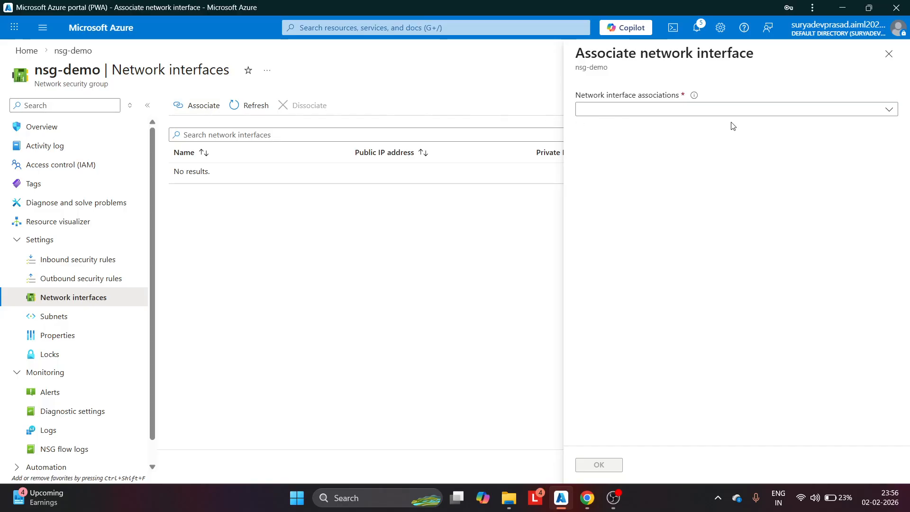
{"action": "left_click", "coordinate": [707, 111]}
{"action": "left_click", "coordinate": [607, 146]}
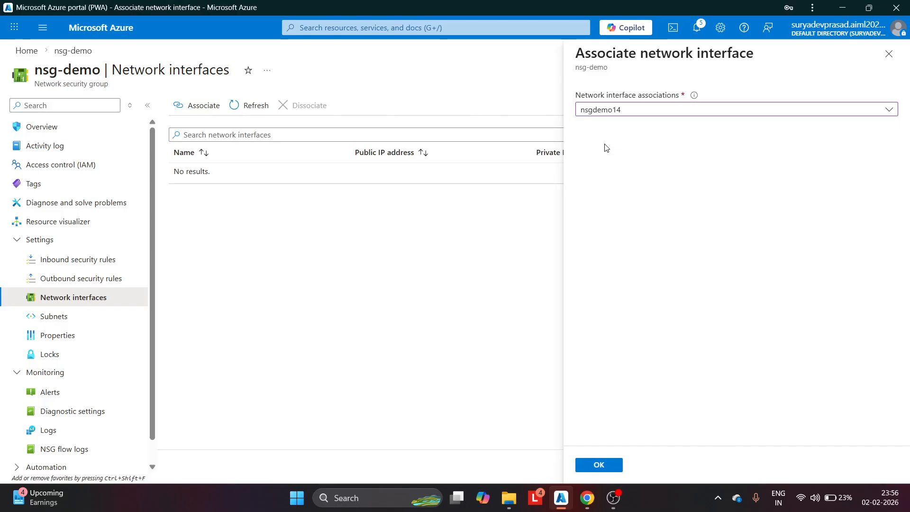
{"action": "left_click", "coordinate": [649, 116]}
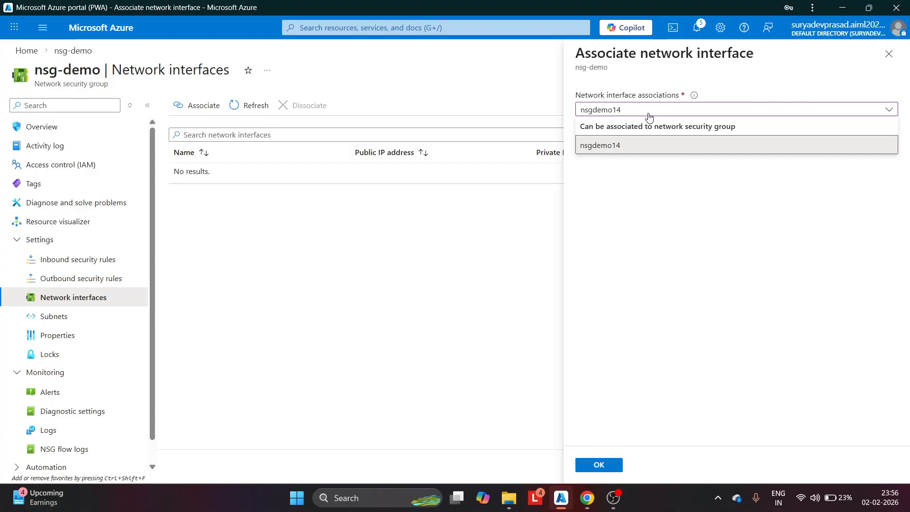
{"action": "left_click", "coordinate": [609, 149]}
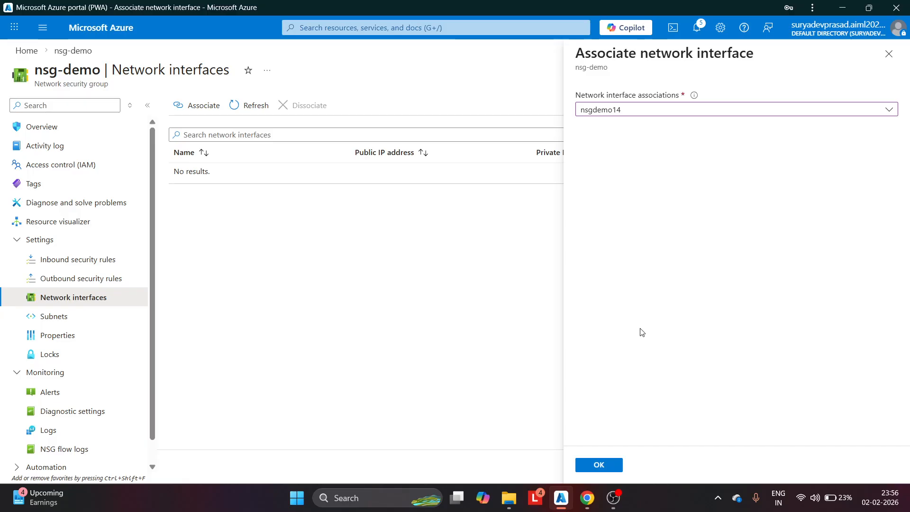
{"action": "left_click", "coordinate": [604, 466]}
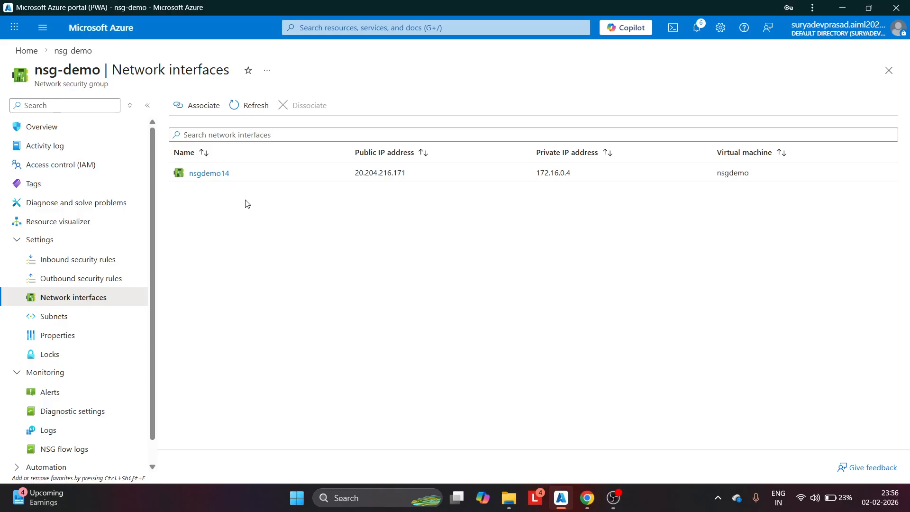
Copy the nsgdemo VM's public IP 20.204.216.171 and launch Command Prompt
{"action": "left_click", "coordinate": [34, 51]}
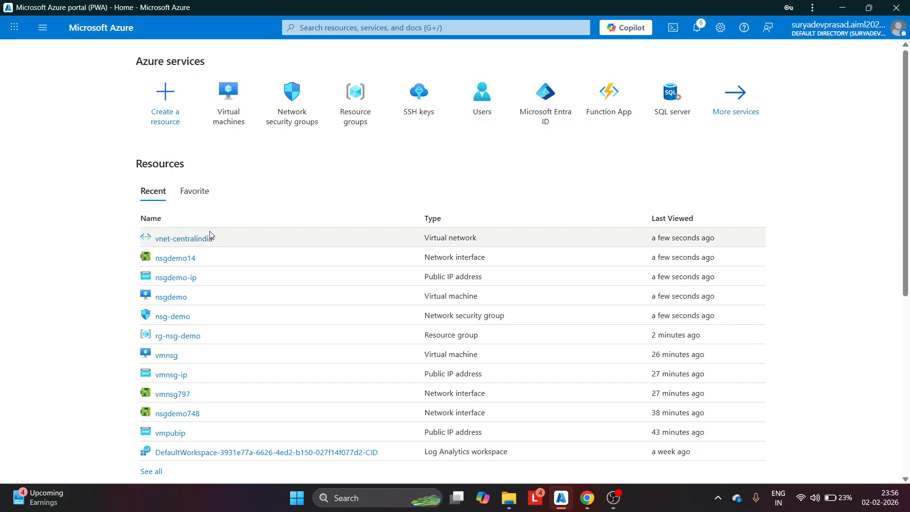
{"action": "left_click", "coordinate": [178, 300]}
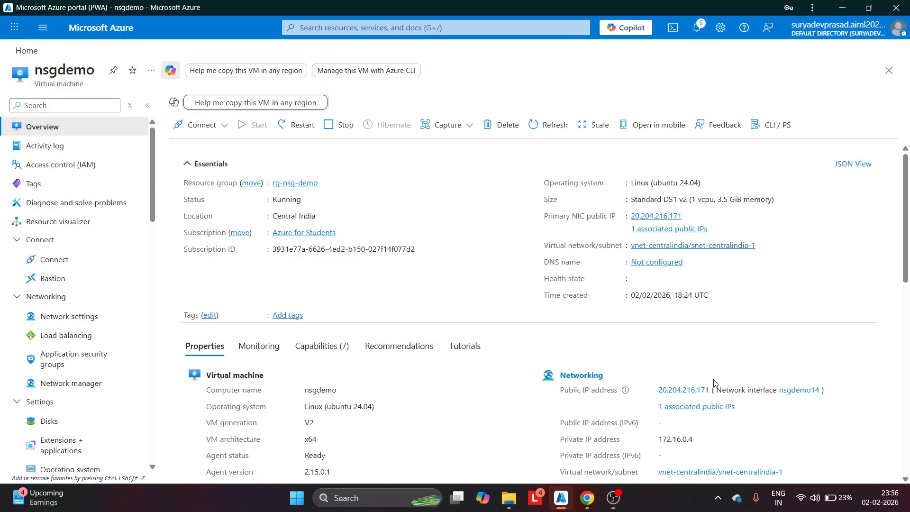
{"action": "left_click_drag", "start_coordinate": [711, 392], "coordinate": [659, 395]}
{"action": "key", "text": "ctrl+c"}
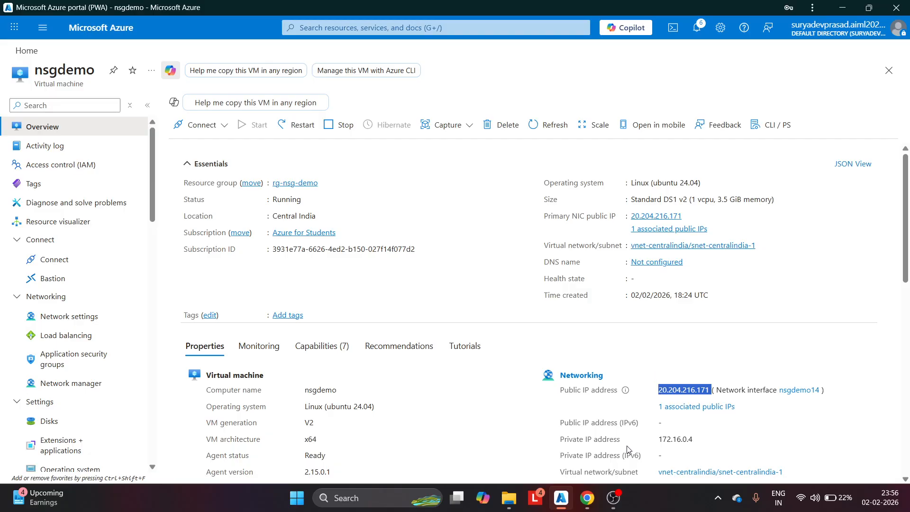
{"action": "left_click", "coordinate": [359, 504]}
{"action": "type", "text": "command Prompt"}
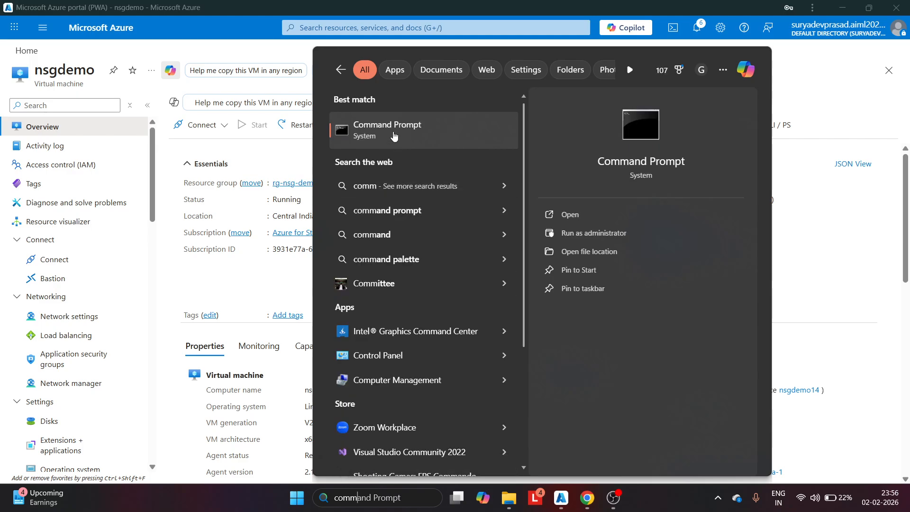
{"action": "left_click", "coordinate": [394, 136]}
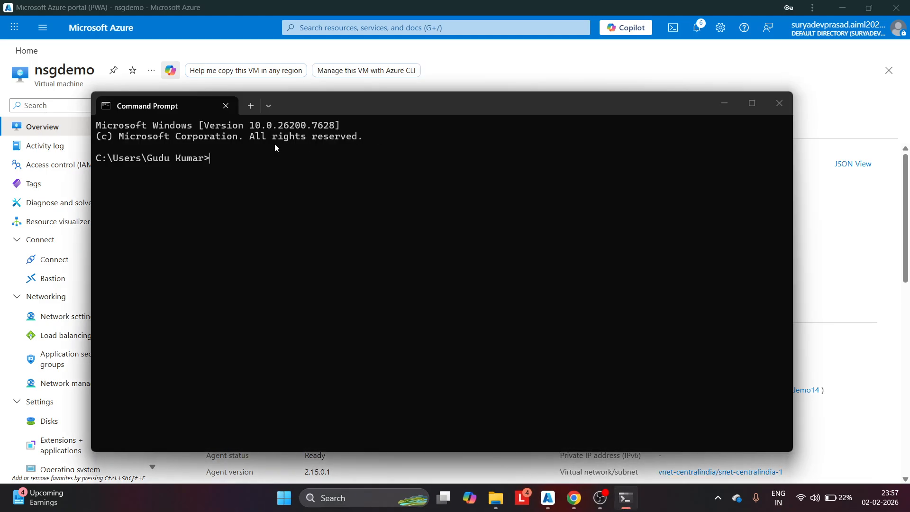
{"action": "type", "text": "ssh azureuser"}
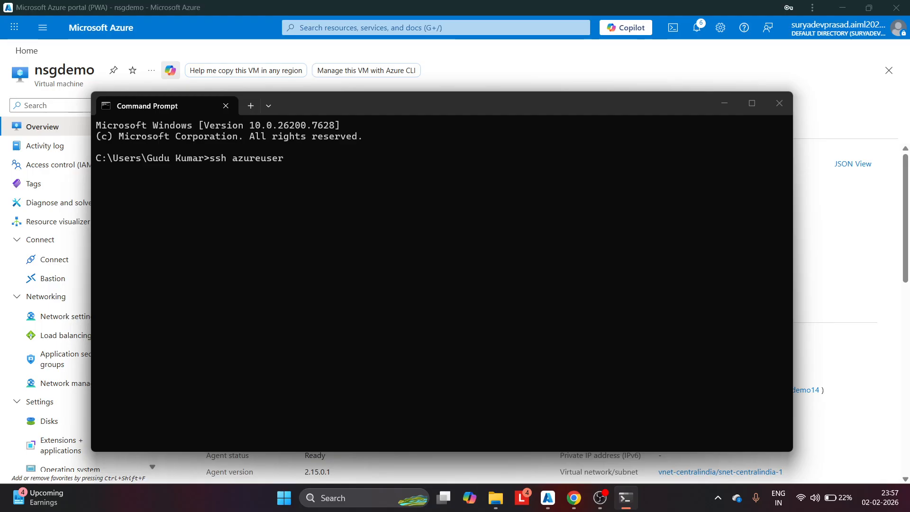
{"action": "type", "text": "@"}
{"action": "key", "text": "ctrl+v"}
{"action": "key", "text": "Return"}
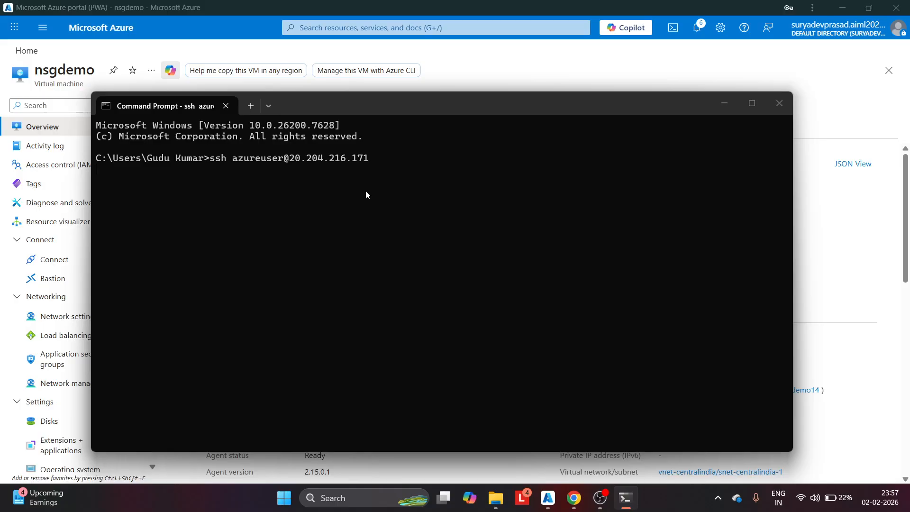
{"action": "type", "text": "yes"}
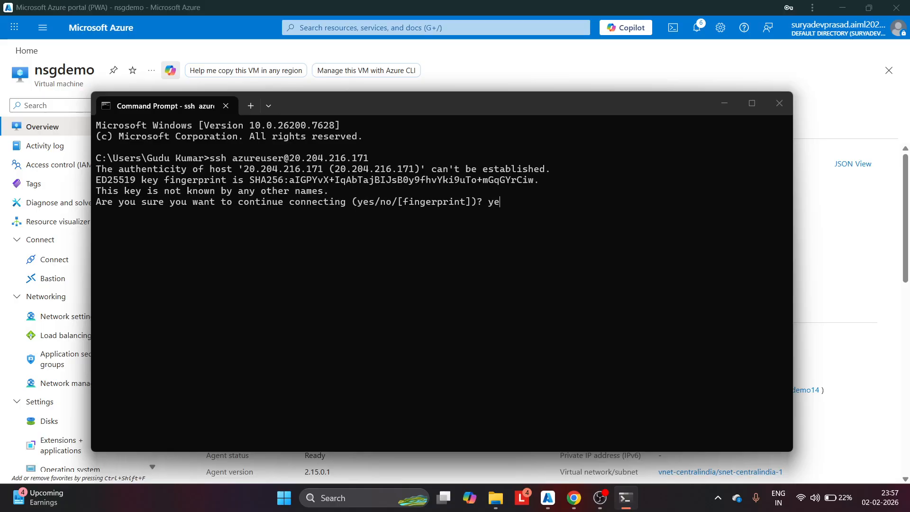
{"action": "key", "text": "Return"}
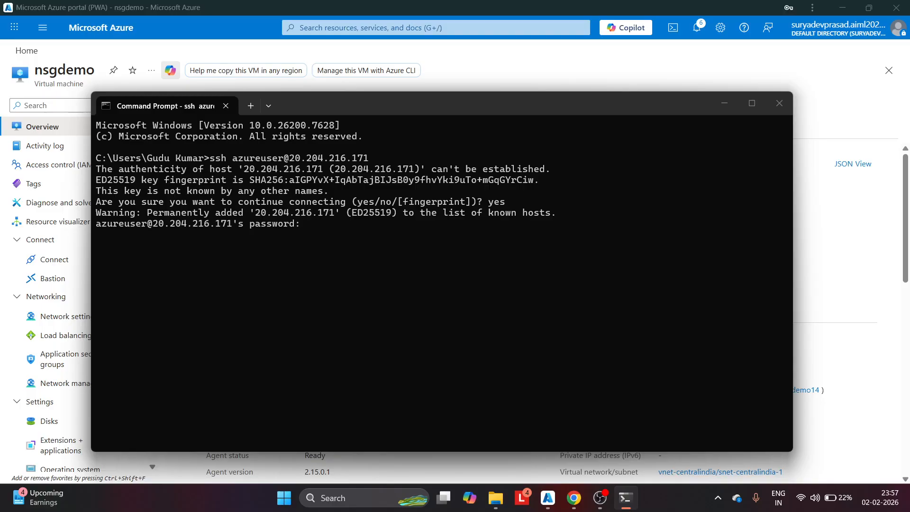
{"action": "key", "text": "Return"}
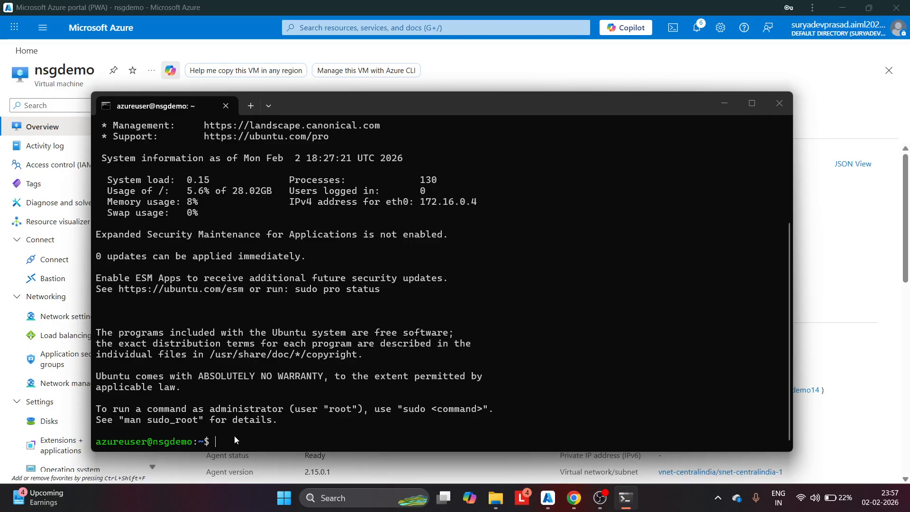
{"action": "type", "text": "exit"}
{"action": "key", "text": "Return"}
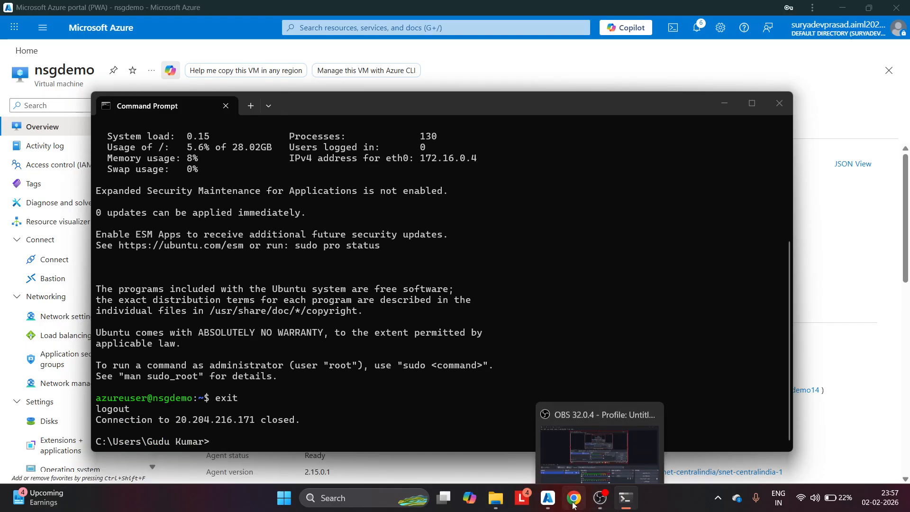
Delete the AllowMyIp inbound rule from nsg-demo and confirm, then return to Command Prompt
{"action": "left_click", "coordinate": [548, 497]}
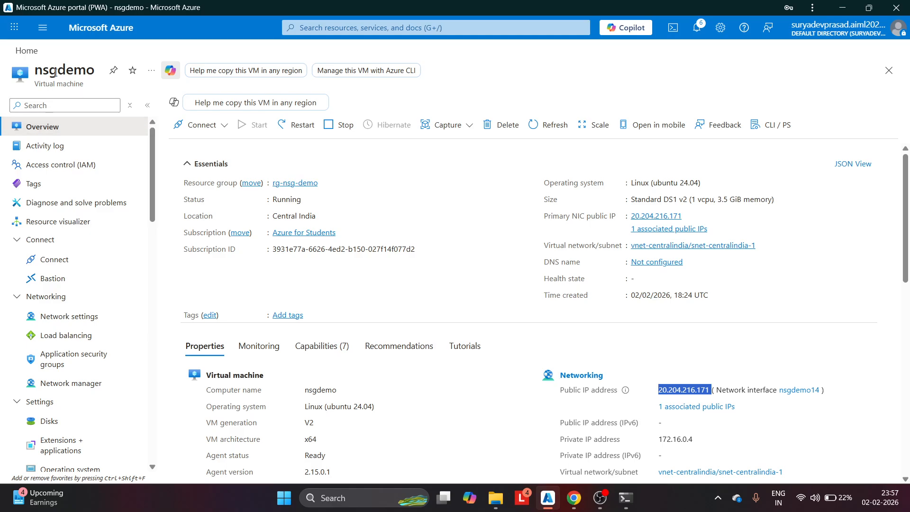
{"action": "left_click", "coordinate": [28, 53]}
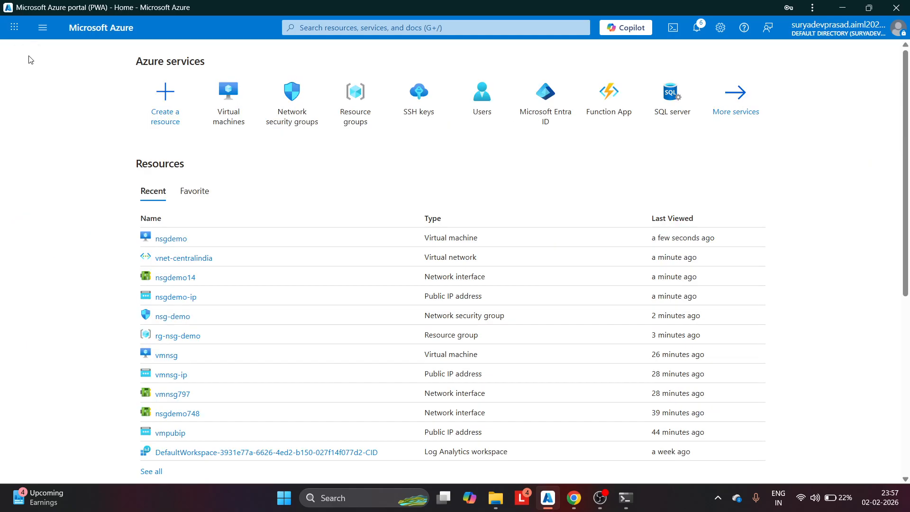
{"action": "left_click", "coordinate": [180, 317]}
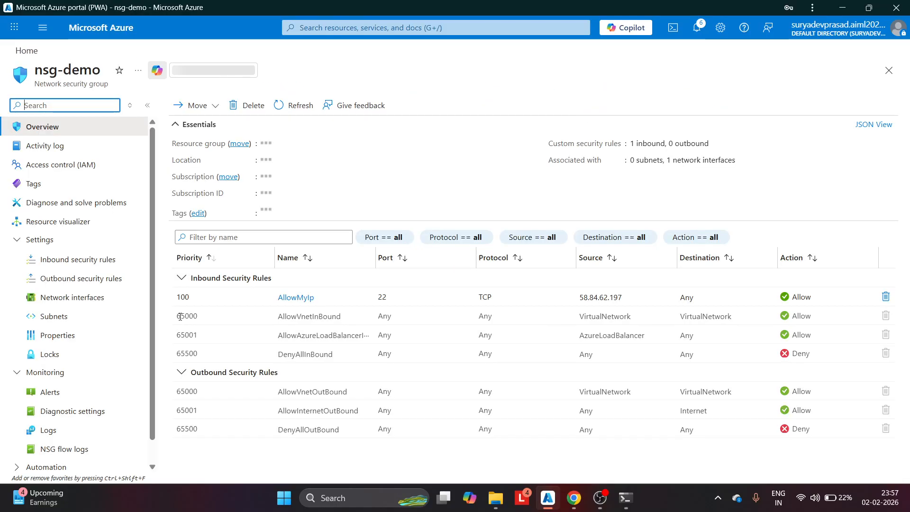
{"action": "left_click", "coordinate": [885, 297]}
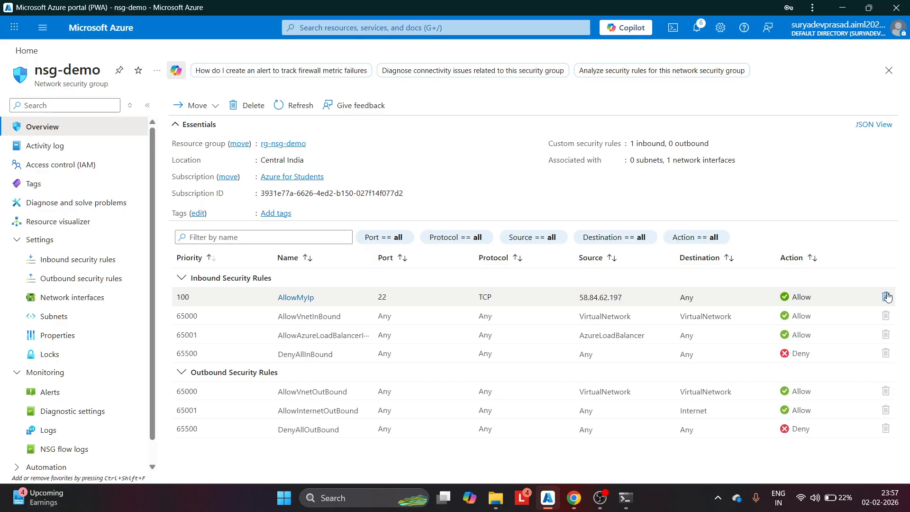
{"action": "left_click", "coordinate": [195, 173]}
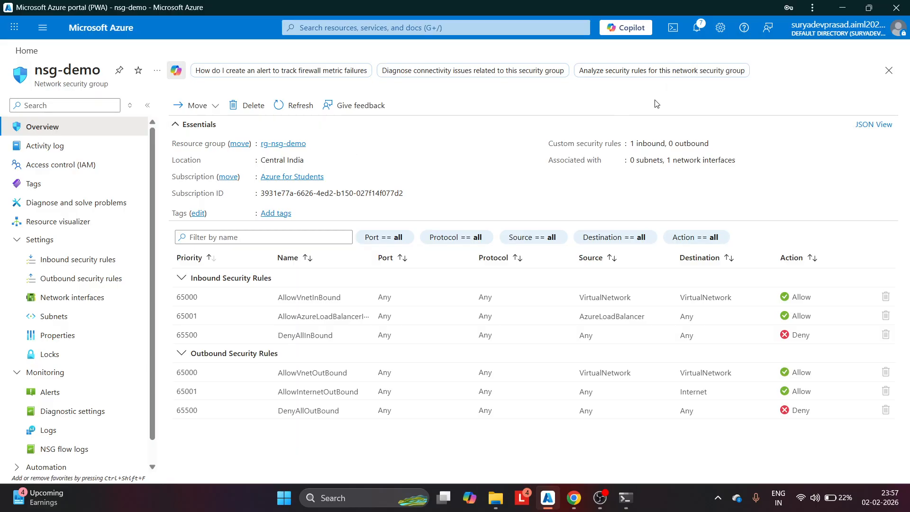
{"action": "left_click", "coordinate": [626, 498]}
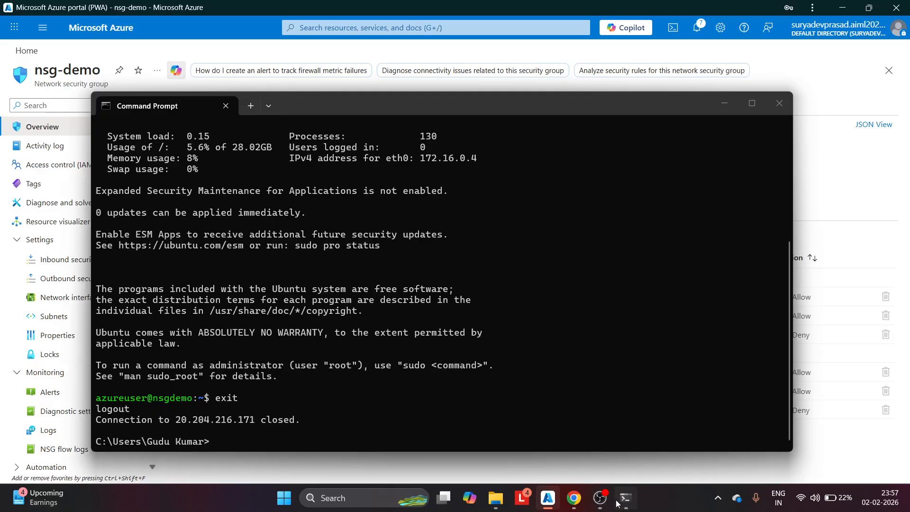
{"action": "key", "text": "Up"}
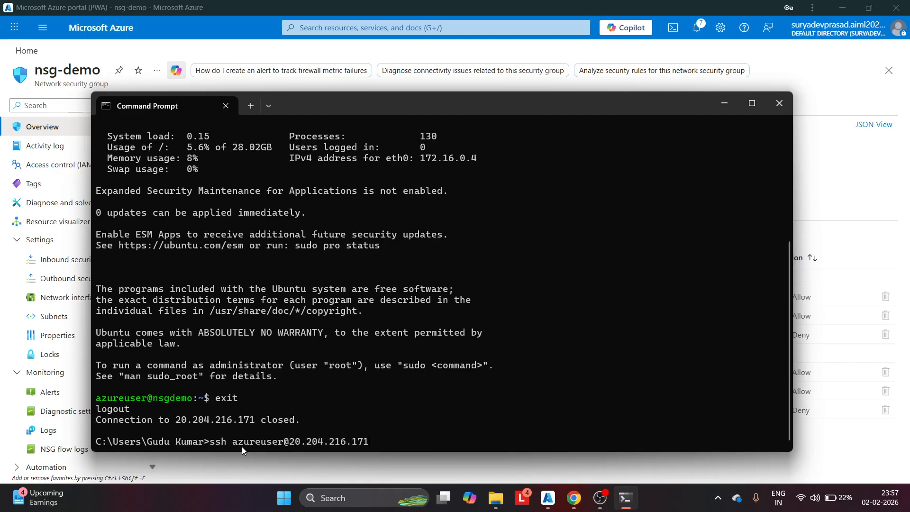
{"action": "key", "text": "Return"}
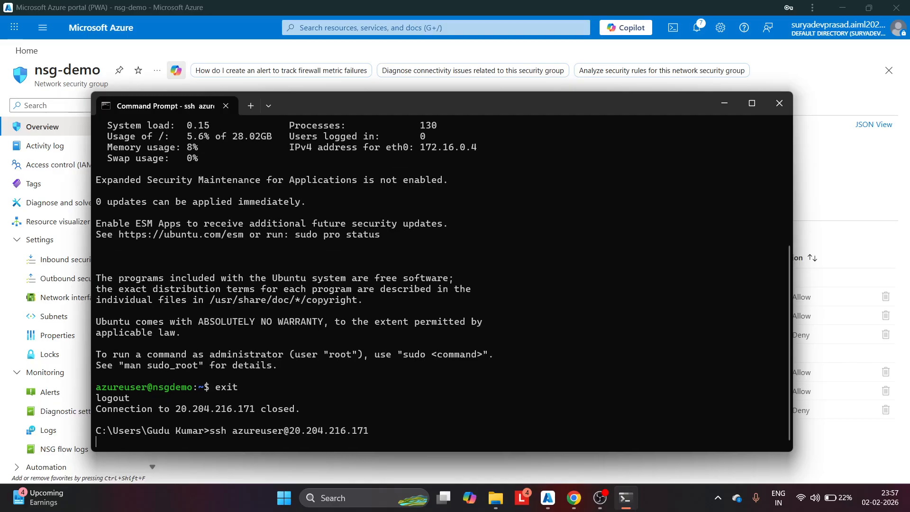